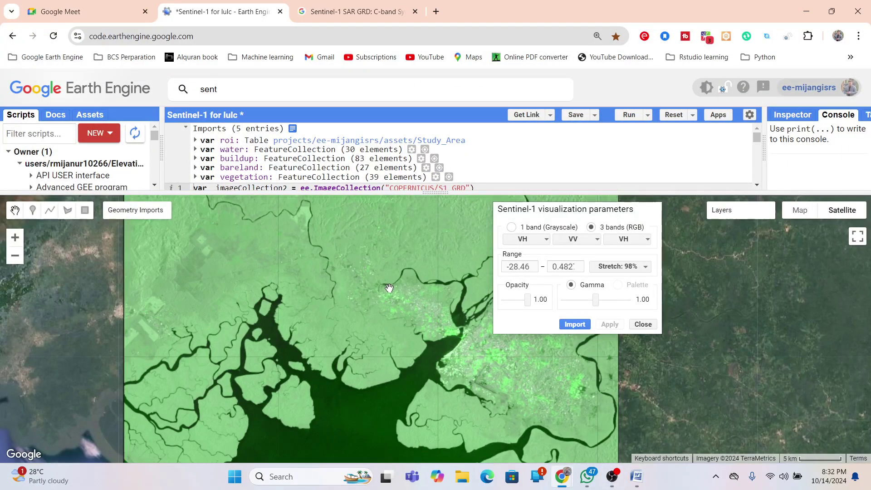
Step: Pan over the estuary and turn on the 'map' layer to show the classification colours
left_click_drag(390, 288, 407, 221)
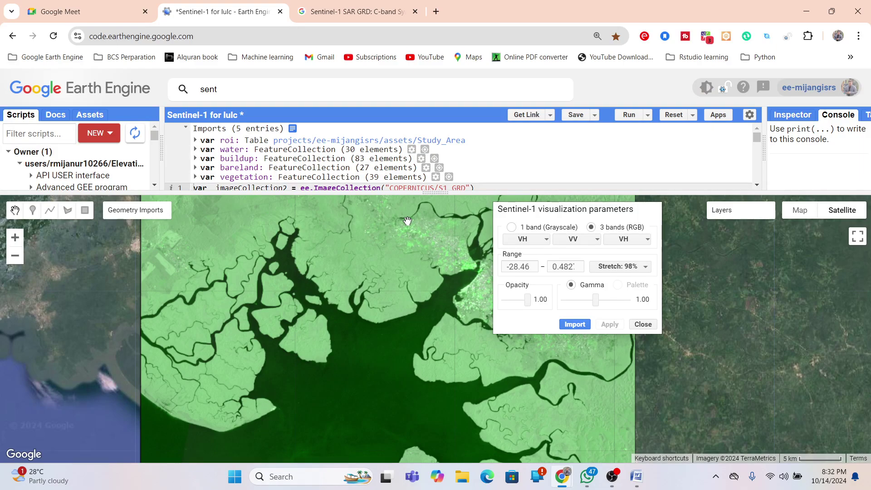
left_click_drag(444, 251, 413, 265)
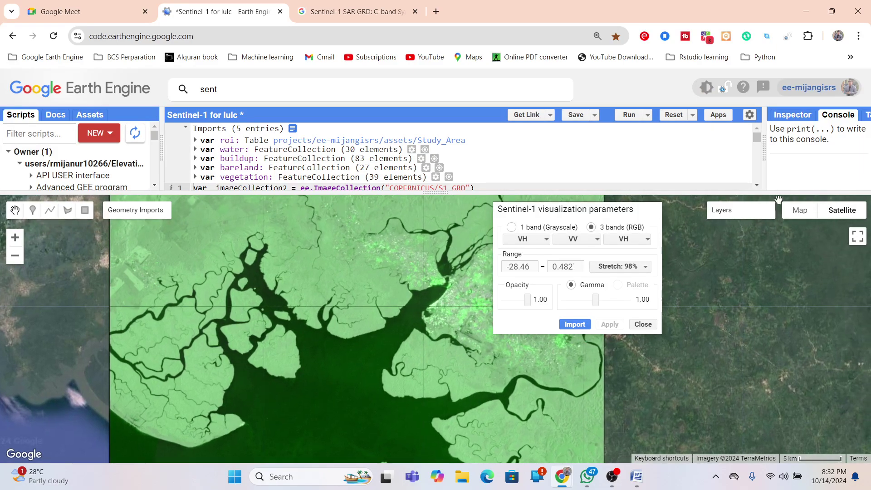
mouse_move(755, 211)
left_click(694, 227)
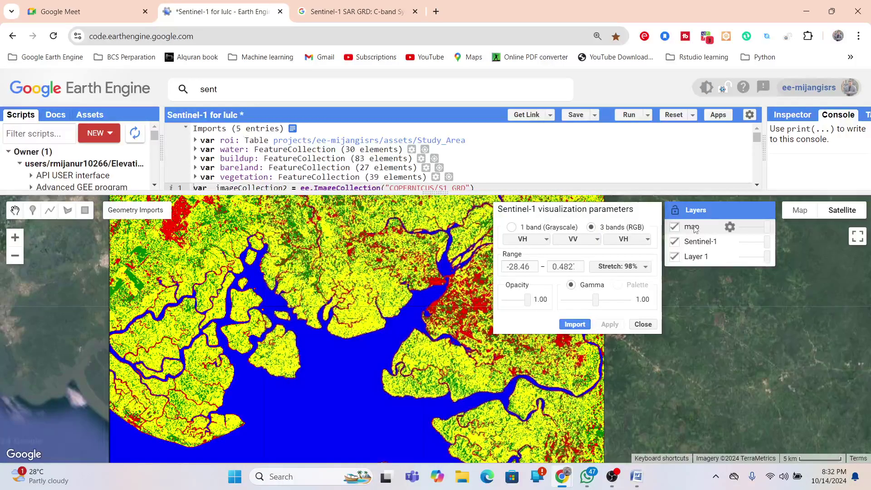
left_click(694, 227)
left_click(691, 243)
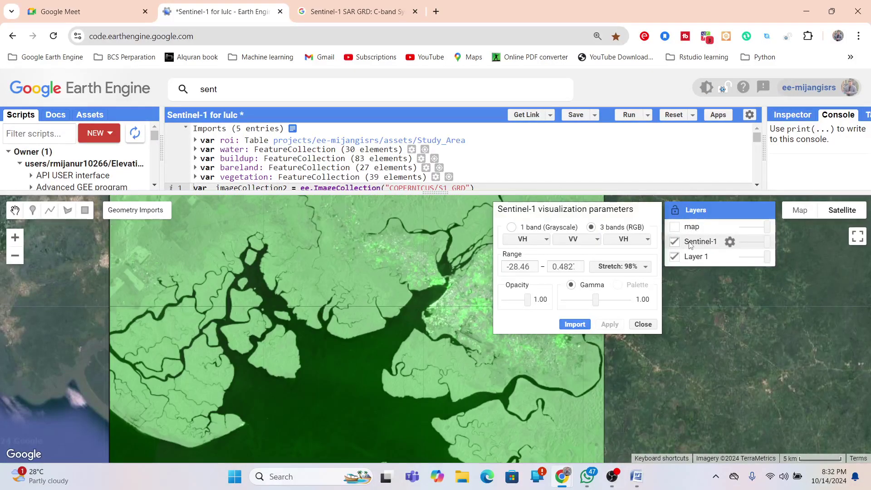
left_click(688, 227)
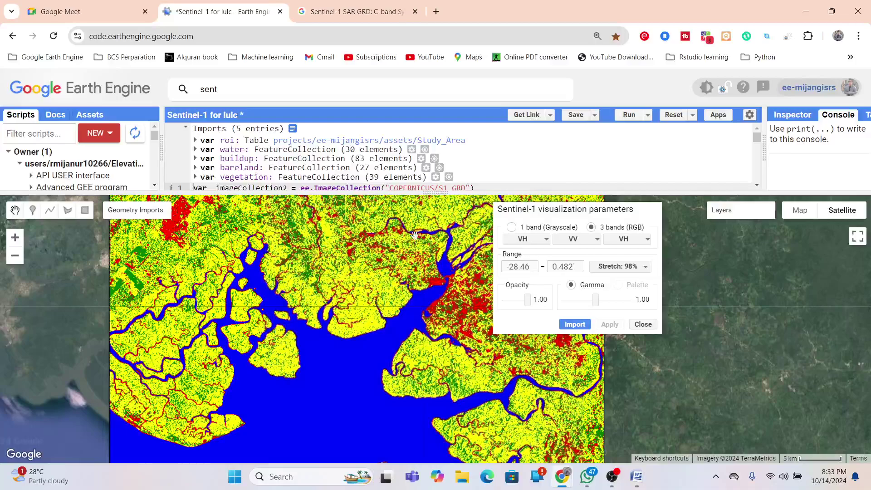
left_click_drag(356, 263, 384, 297)
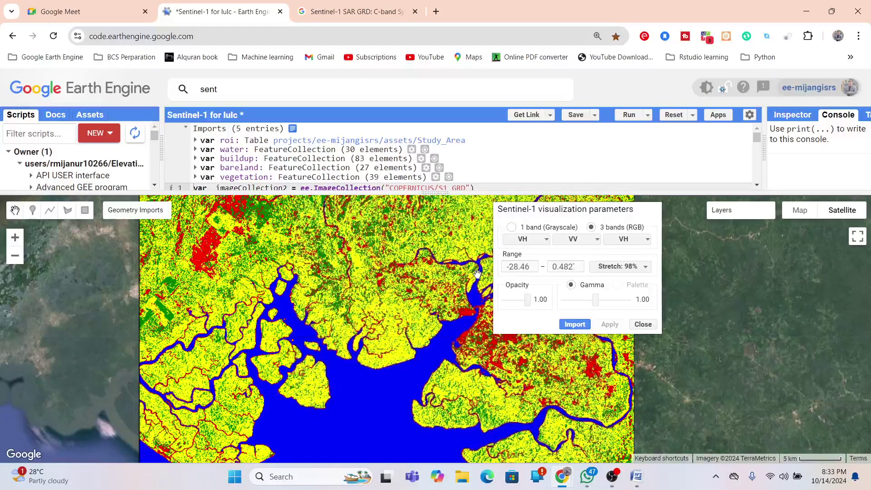
Step: Close the visualization settings and hide both the 'map' and 'Layer 1' layers
left_click(650, 325)
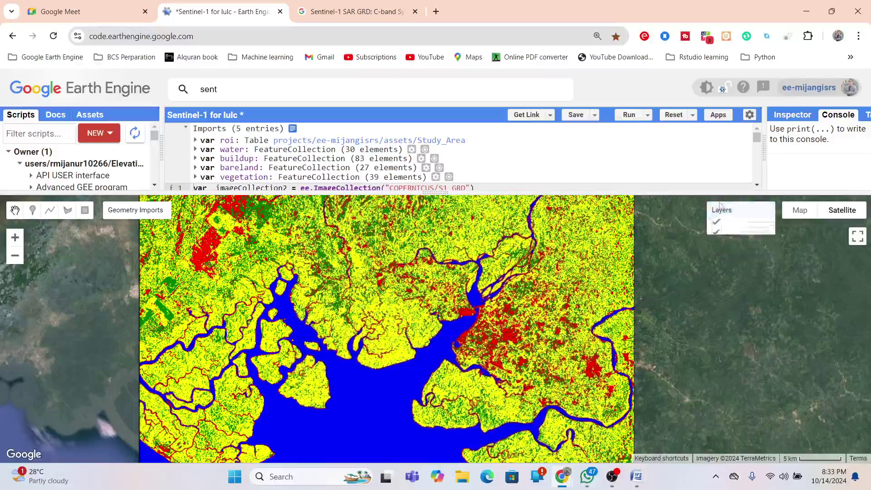
left_click(674, 227)
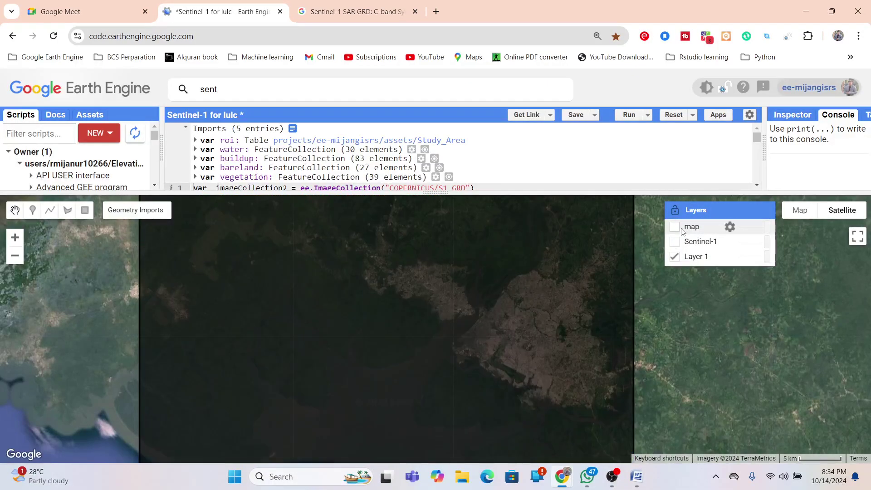
left_click(675, 257)
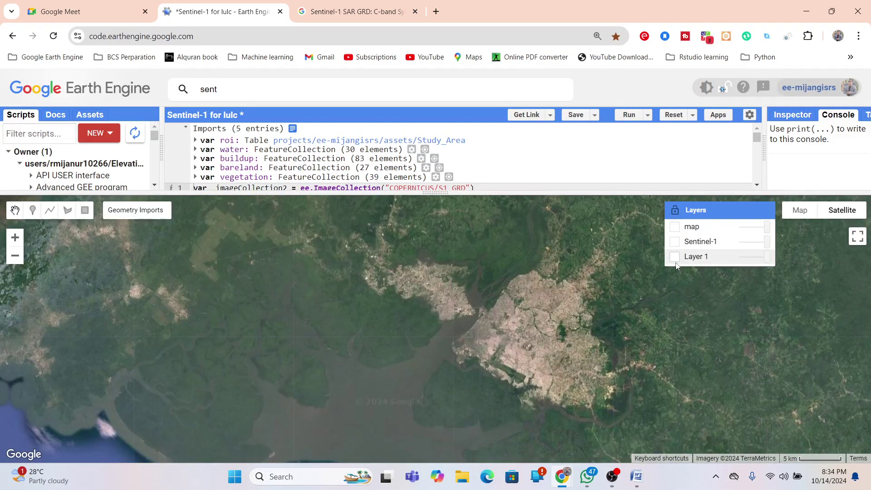
Step: Zoom in on the satellite basemap to inspect the estuary imagery
left_click_drag(506, 363, 521, 308)
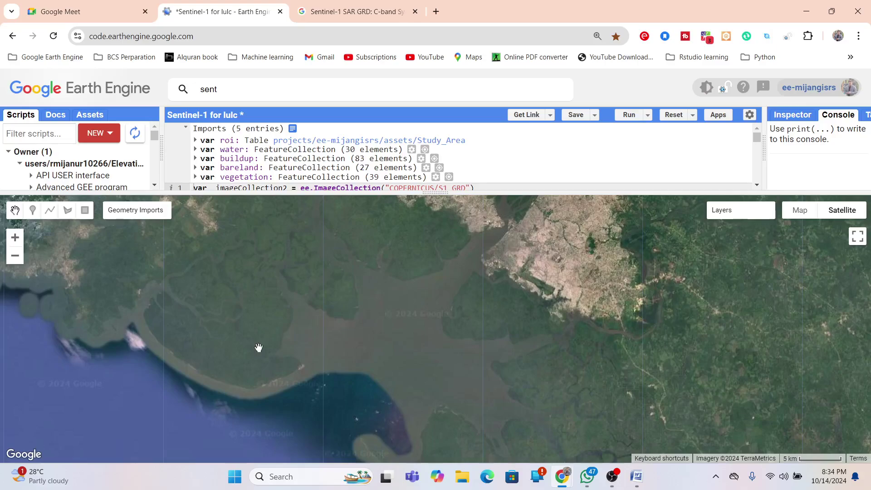
scroll(259, 348, "up", 2)
scroll(259, 347, "up", 1)
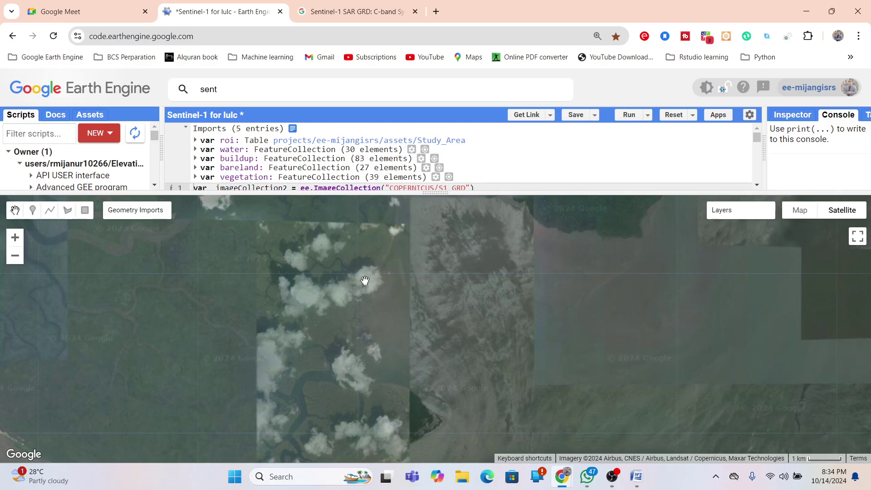
scroll(364, 282, "up", 1)
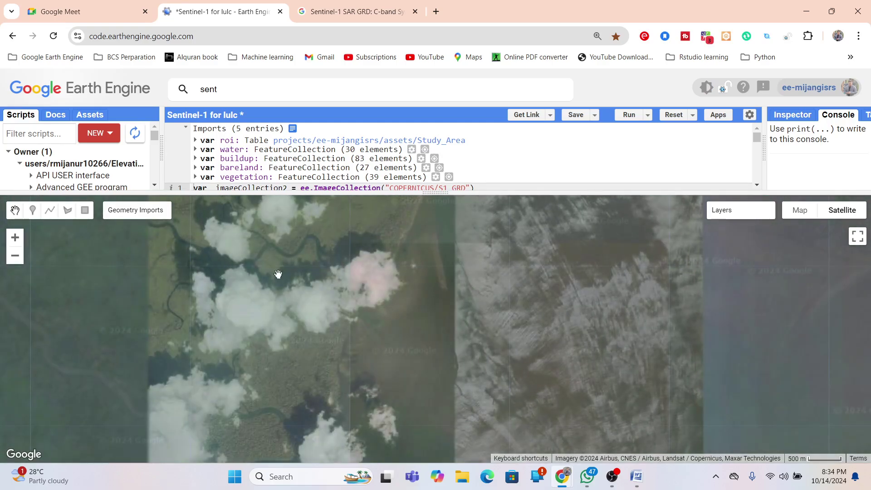
left_click_drag(278, 275, 299, 367)
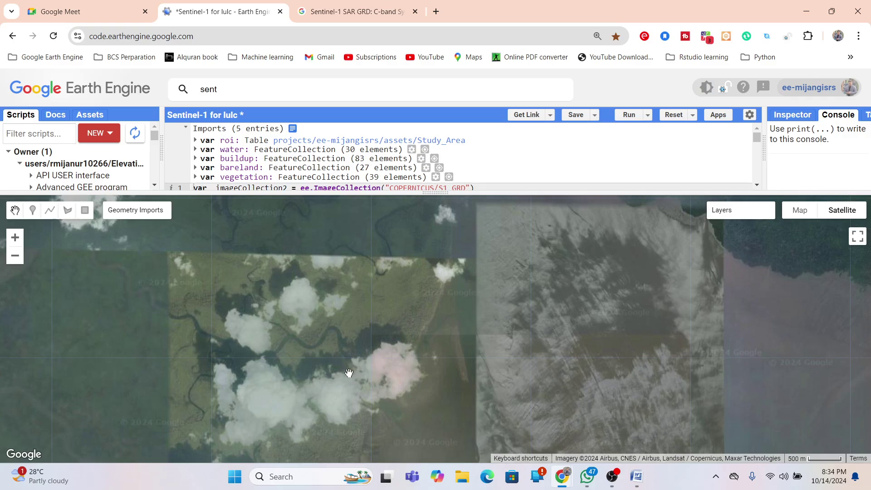
Step: Zoom back out, turn Layer 1 on again and frame the whole dark study rectangle
scroll(517, 320, "down", 2)
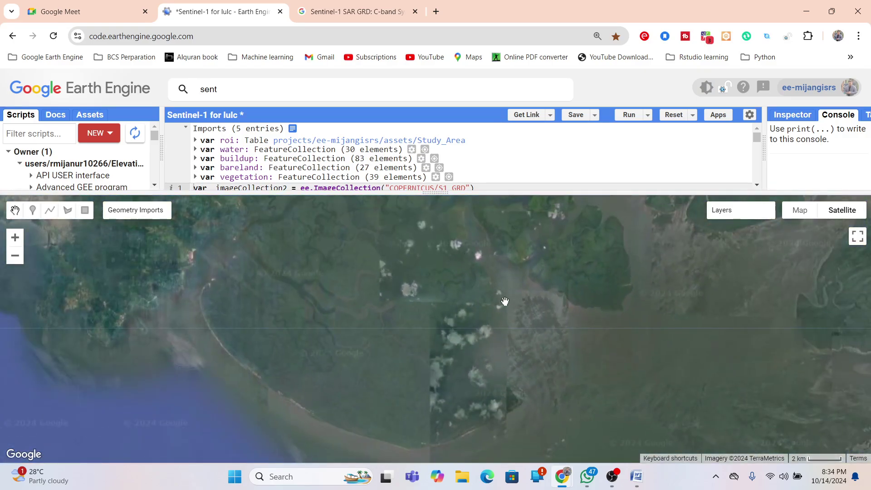
left_click_drag(528, 344, 474, 284)
mouse_move(676, 209)
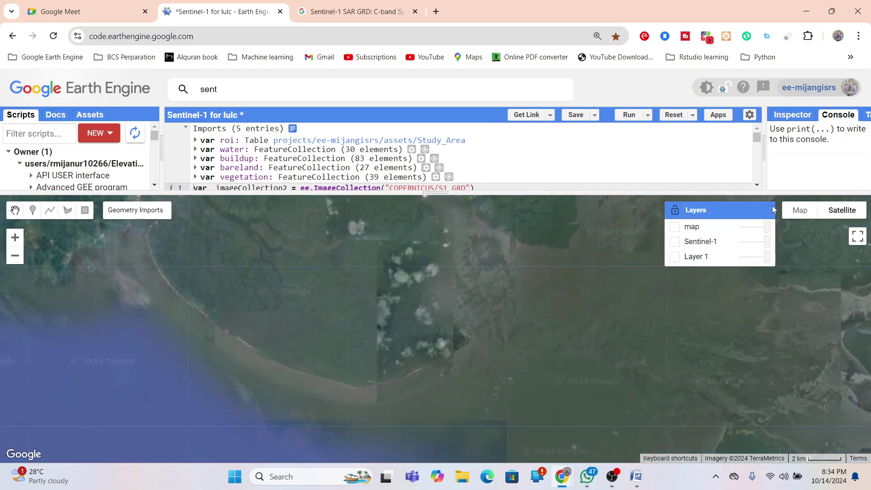
left_click(692, 257)
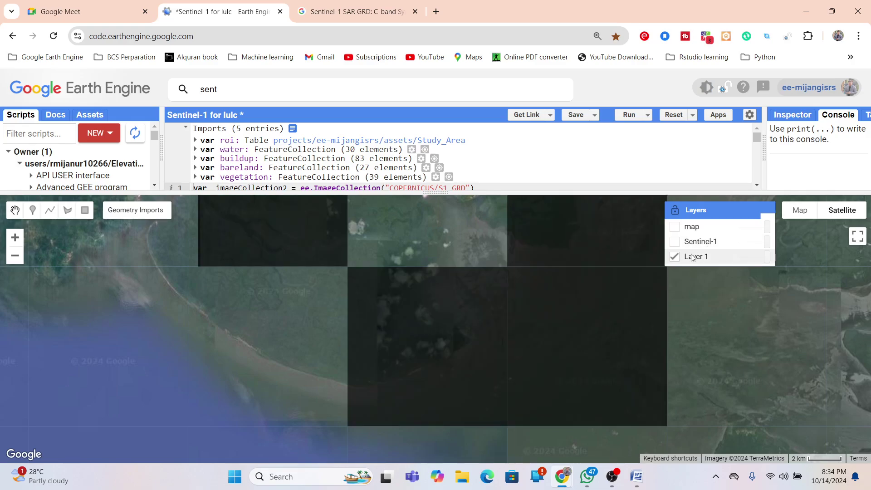
scroll(486, 297, "down", 2)
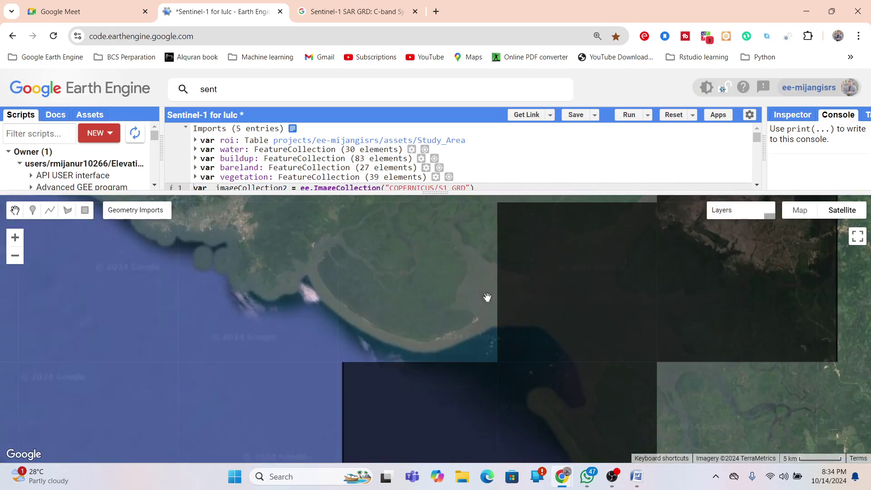
scroll(380, 332, "down", 1)
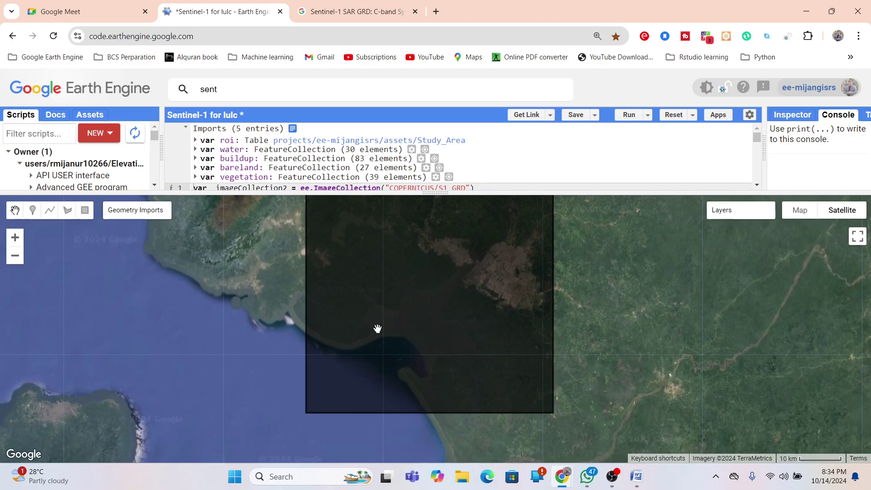
left_click_drag(377, 329, 365, 360)
Step: Turn on the green Sentinel-1 composite, zoom in on it, then go to the Sentinel-1 SAR GRD catalog
mouse_move(720, 213)
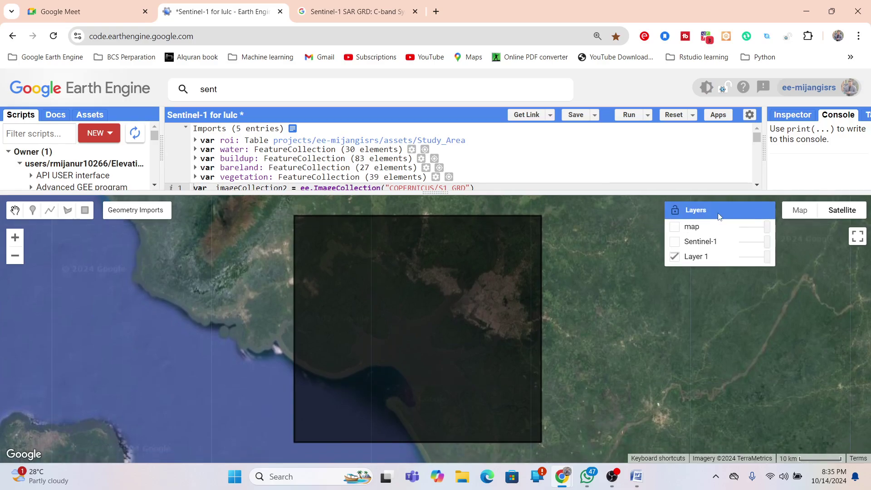
left_click(697, 242)
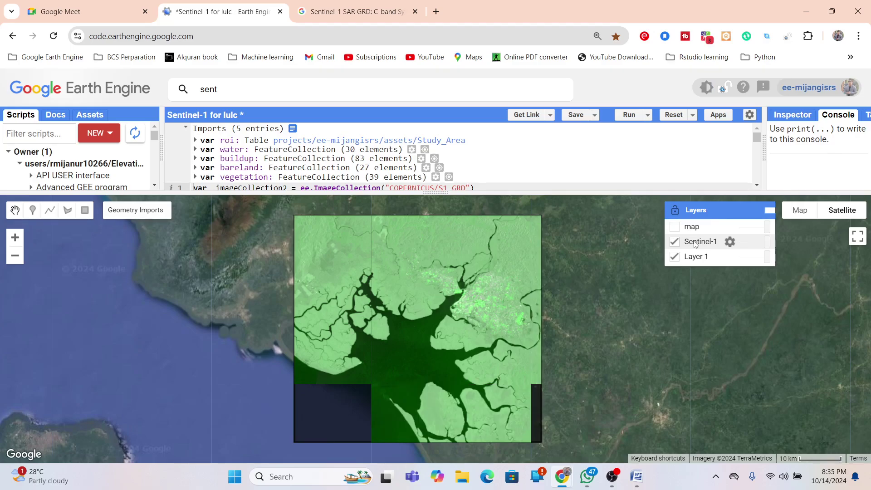
scroll(405, 326, "up", 2)
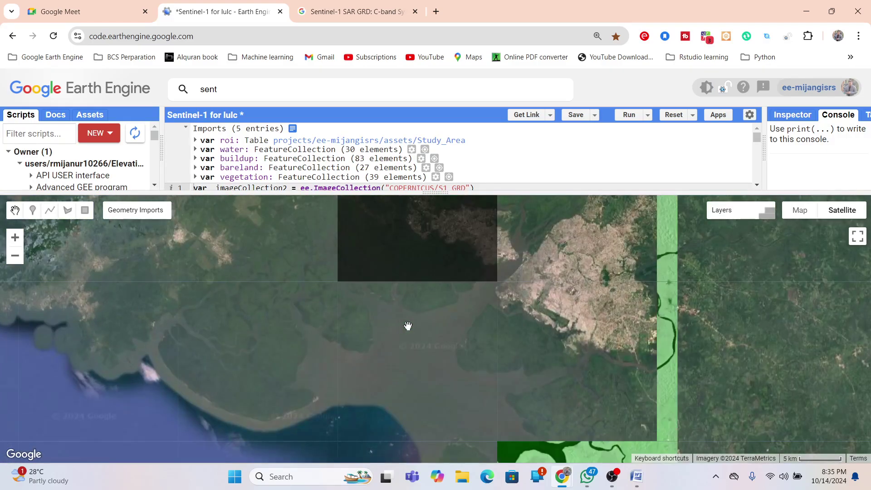
left_click_drag(405, 326, 393, 381)
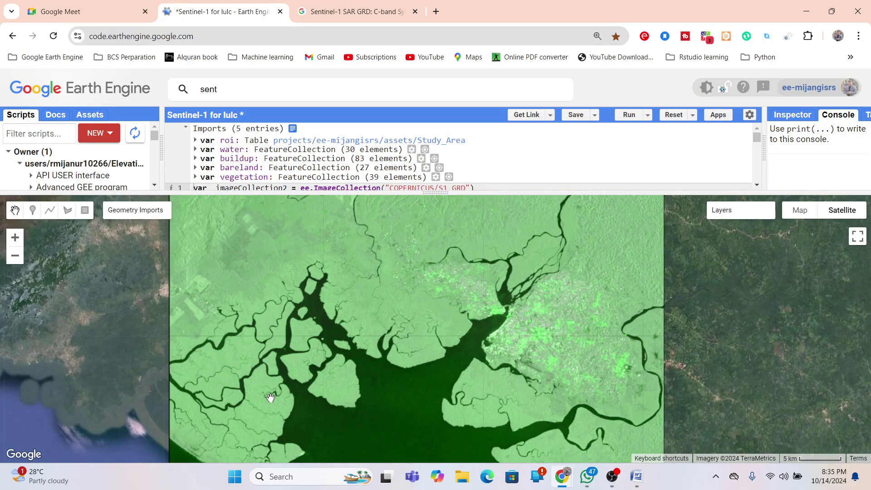
left_click(353, 11)
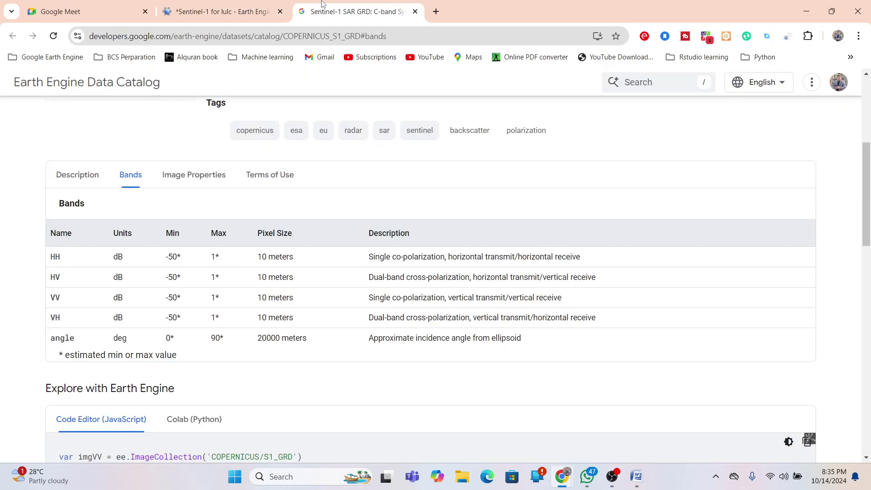
Step: Check the availability dates 2014-10-03 to 2024-10-13 and the Bands table, then return to the script
scroll(869, 229, "up", 5)
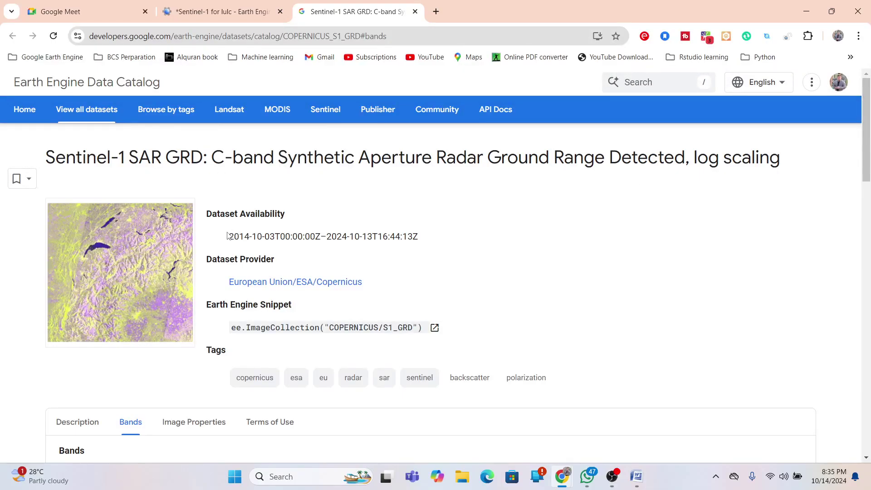
left_click_drag(227, 236, 275, 236)
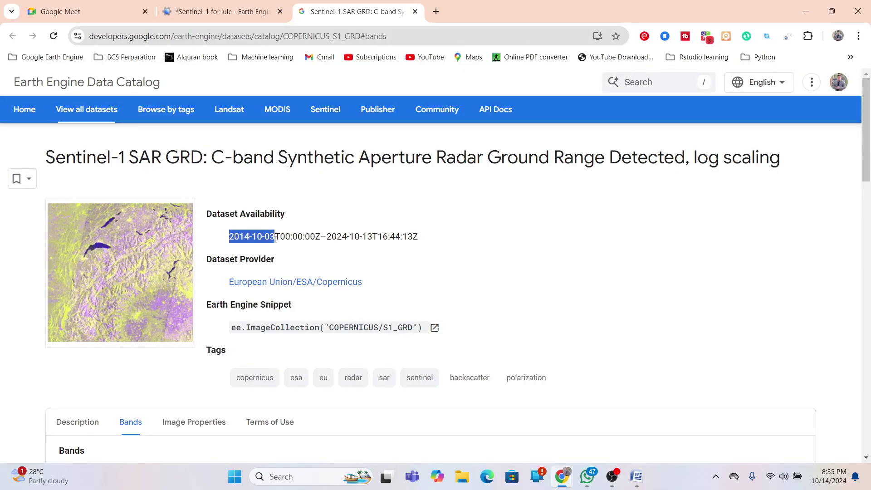
left_click_drag(375, 238, 307, 236)
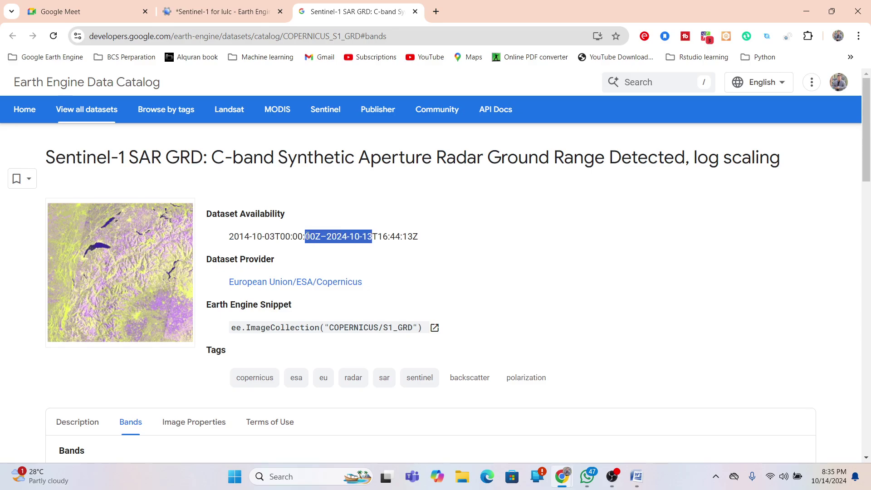
left_click_drag(227, 282, 424, 287)
left_click(424, 287)
left_click_drag(869, 103, 869, 161)
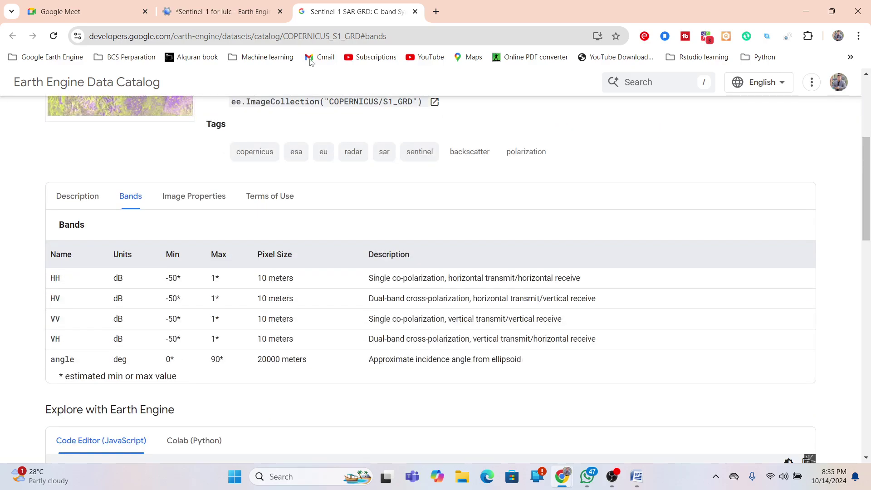
left_click(219, 11)
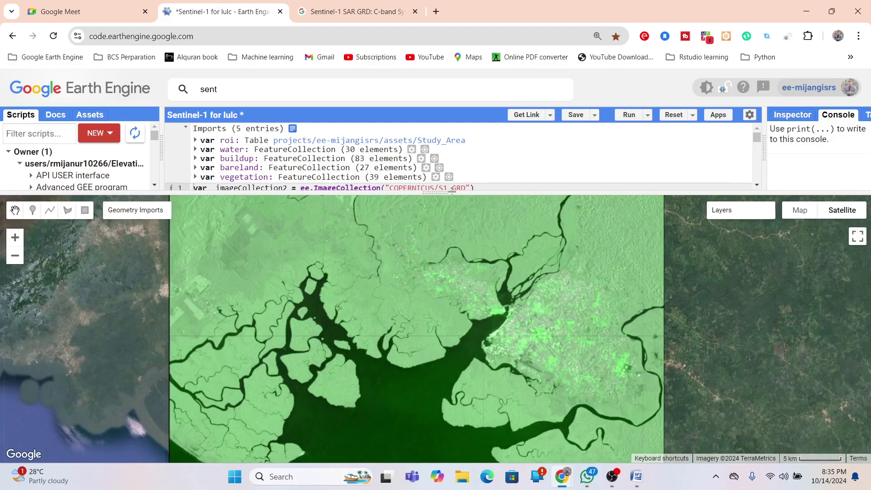
Step: Step through the script's filter and median lines, highlighting the 2023 date range on line 8
left_click_drag(450, 191, 445, 268)
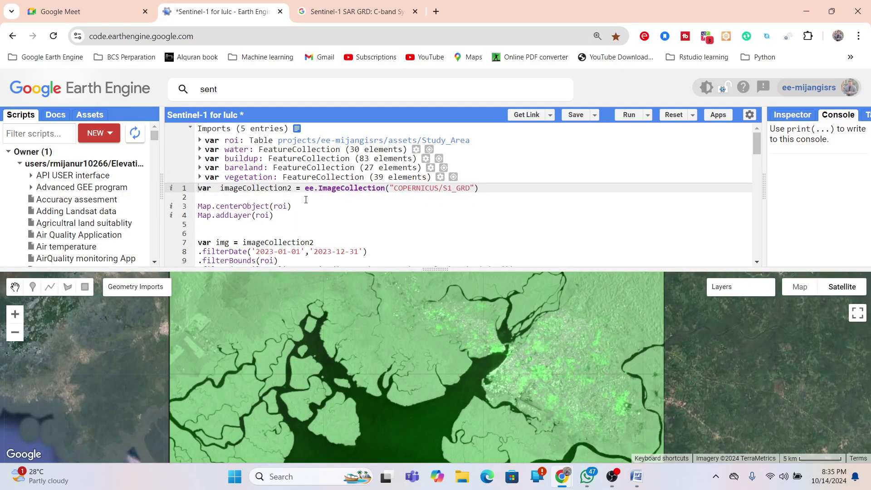
left_click(444, 189)
left_click(320, 222)
key("Down")
key("Down")
key("Down")
key("Down")
key("Down")
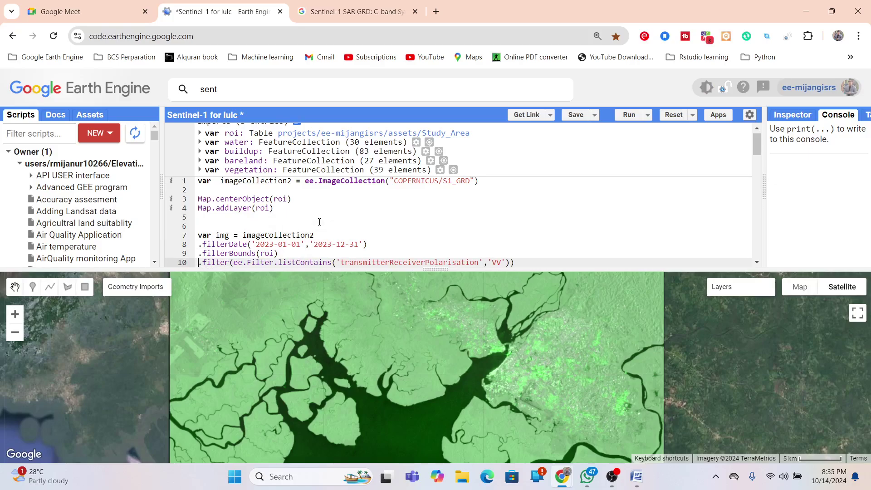
key("Down")
key("Down")
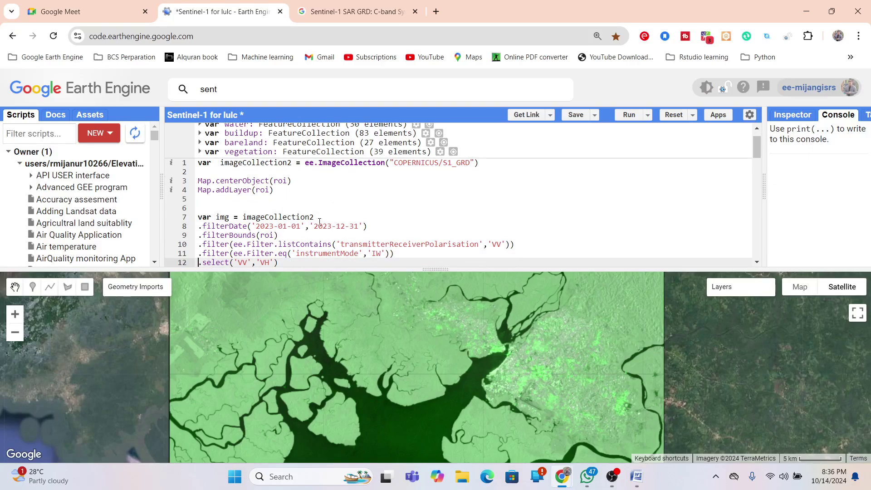
key("Down")
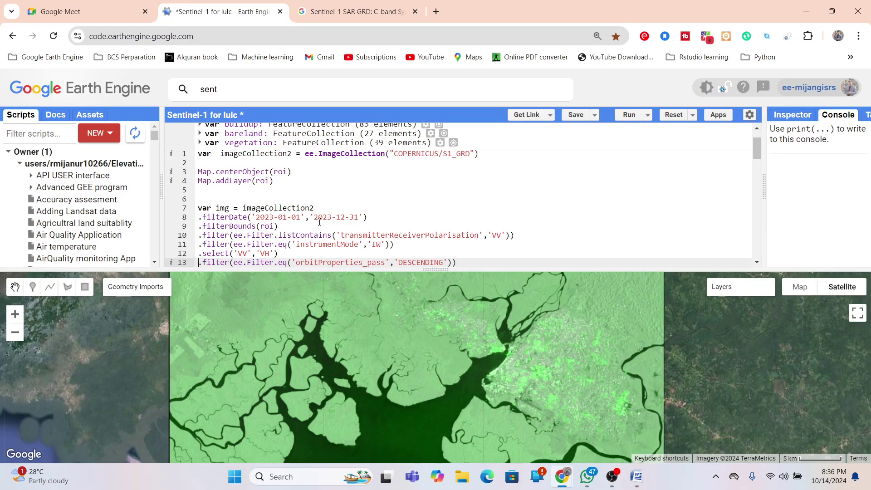
key("Down")
key("Down")
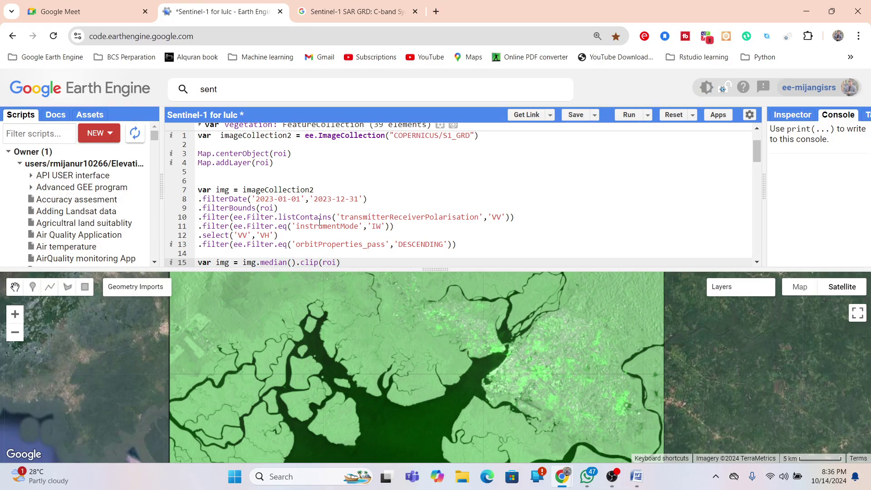
key("Down")
key("Down")
key("Down")
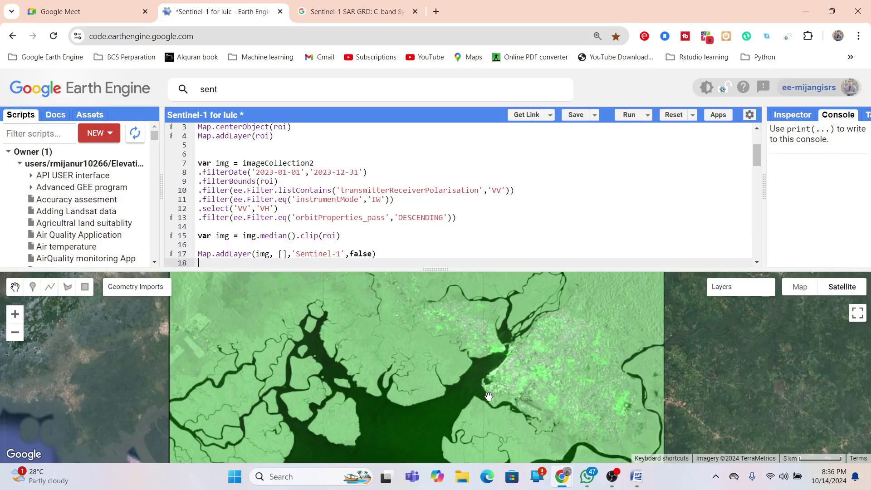
mouse_move(454, 293)
left_mouse_down()
mouse_move(463, 313)
mouse_move(459, 307)
left_mouse_up()
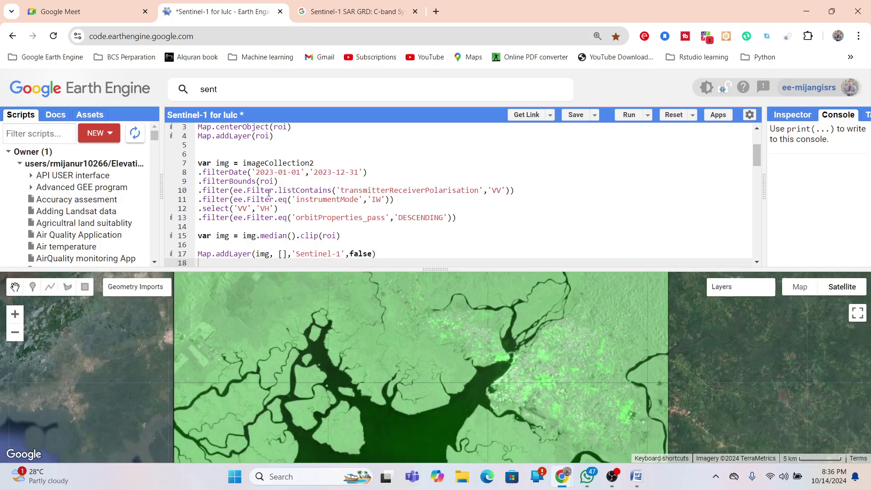
left_click_drag(255, 176, 370, 170)
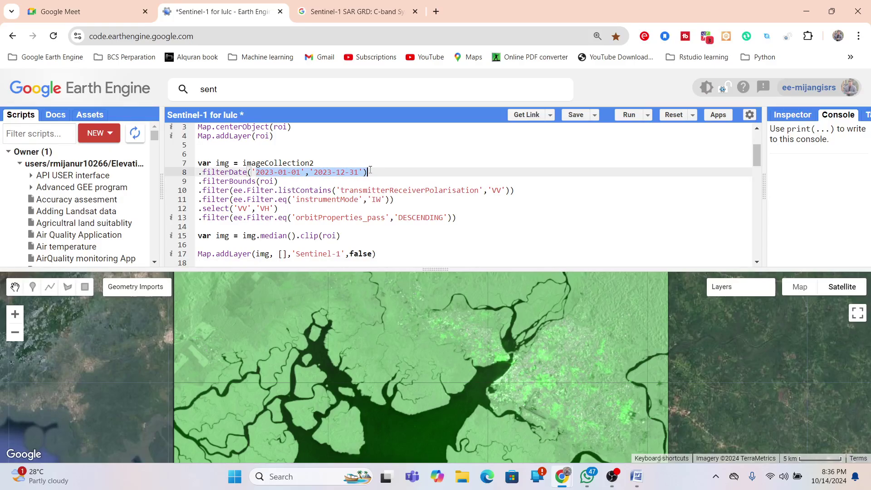
Step: Shrink the code area to enlarge the map and recentre the estuary
left_click_drag(420, 358, 422, 300)
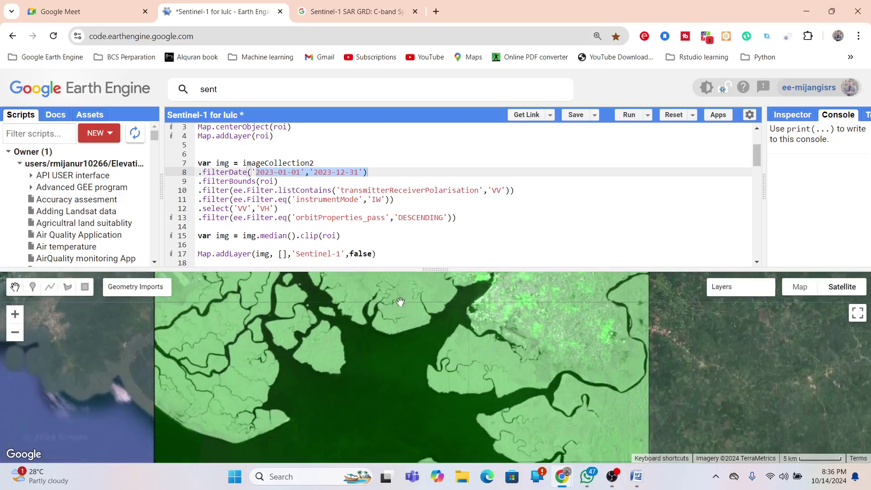
left_click_drag(446, 270, 446, 164)
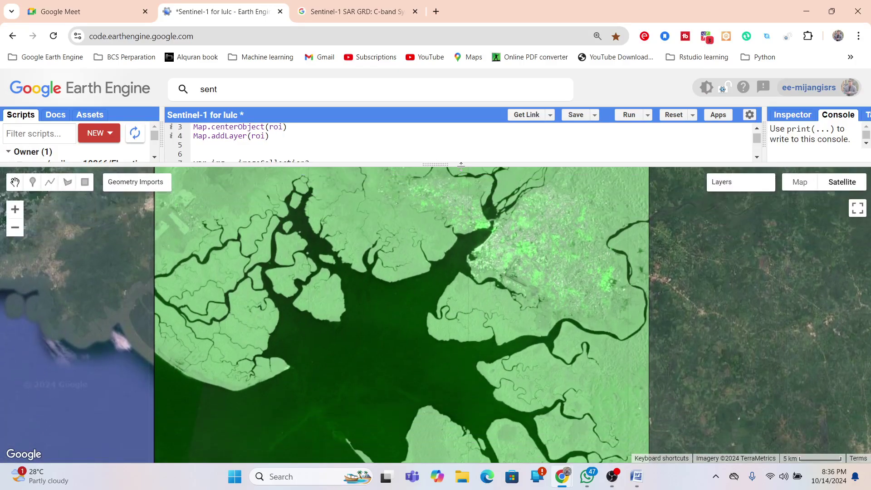
left_click_drag(527, 211, 516, 271)
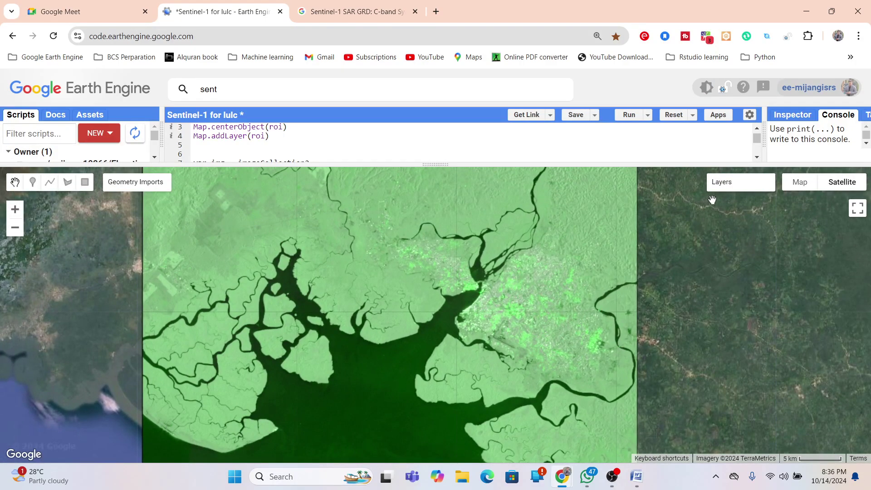
Step: Set the Sentinel-1 layer's bands to VV, VH, VV with a 98% stretch and apply
mouse_move(722, 186)
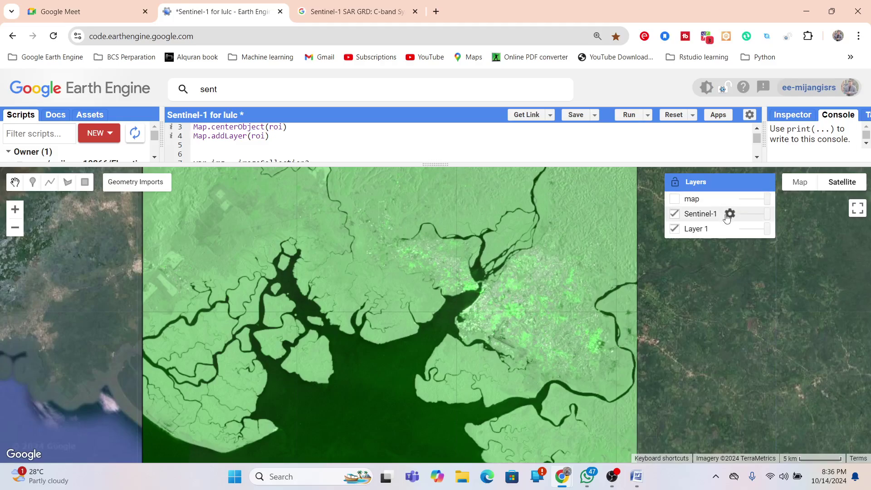
left_click(729, 214)
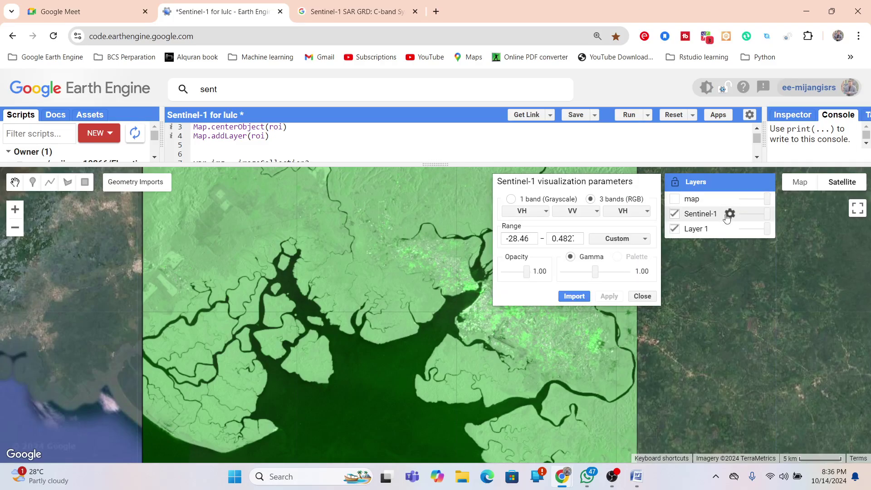
left_click(535, 214)
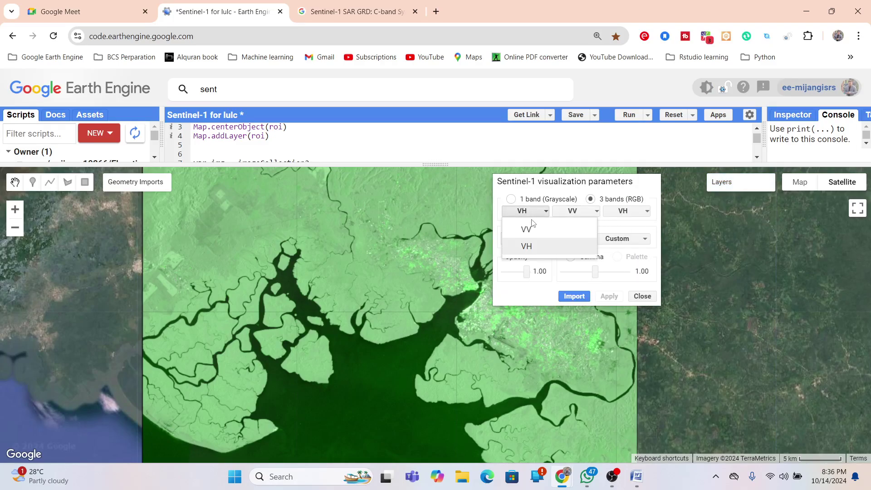
left_click(532, 228)
left_click(572, 213)
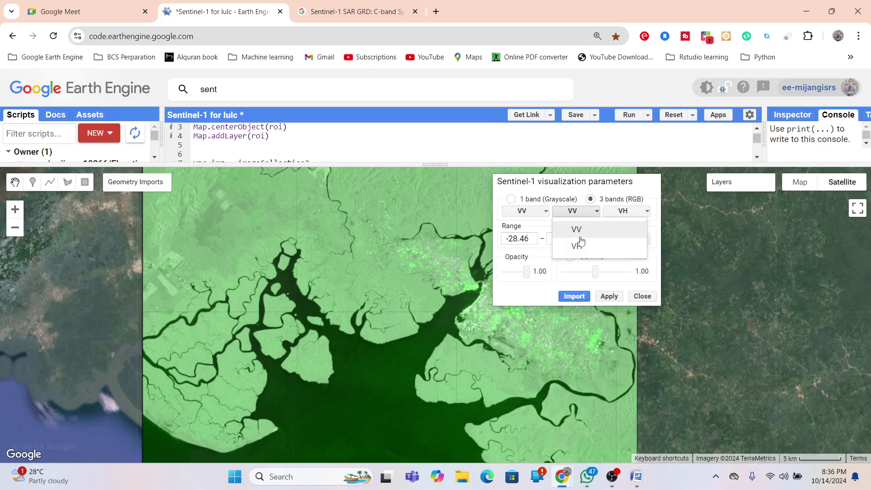
left_click(577, 246)
left_click(638, 212)
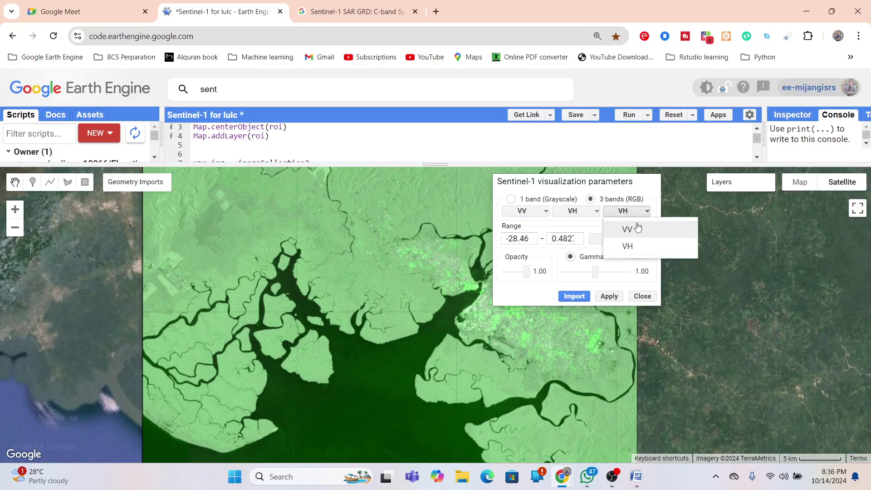
left_click(638, 228)
left_click(631, 239)
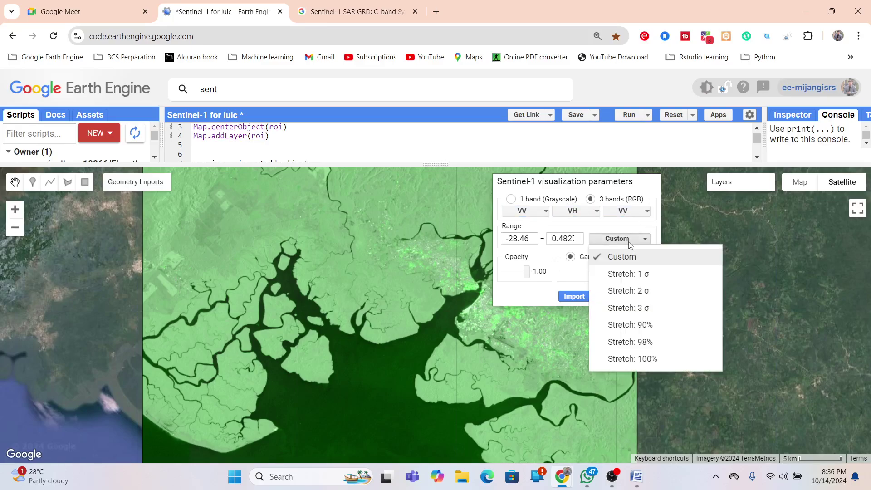
left_click(633, 342)
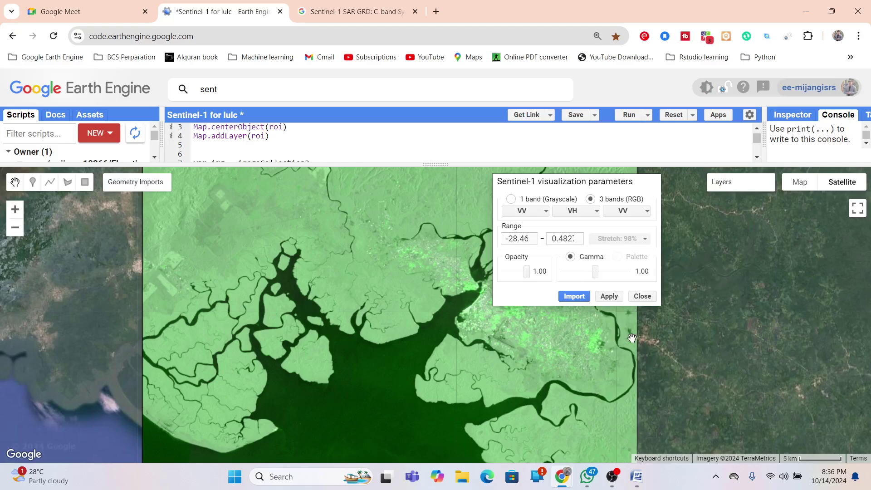
left_click(613, 299)
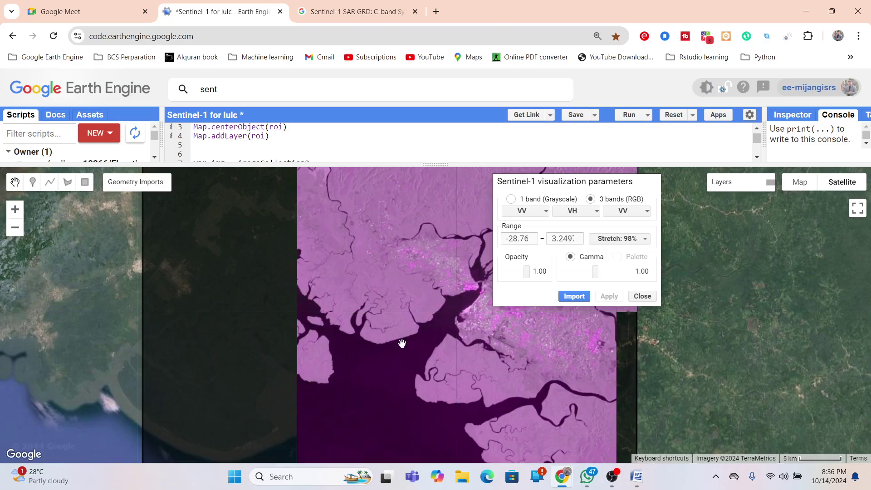
Step: Pan and zoom over the pink composite to centre the built-up area
left_click_drag(401, 343, 393, 286)
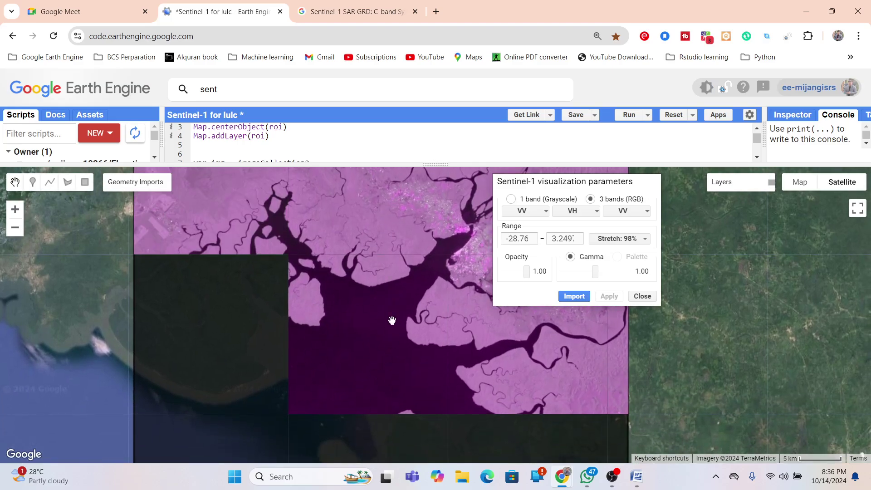
left_click_drag(398, 310, 404, 330)
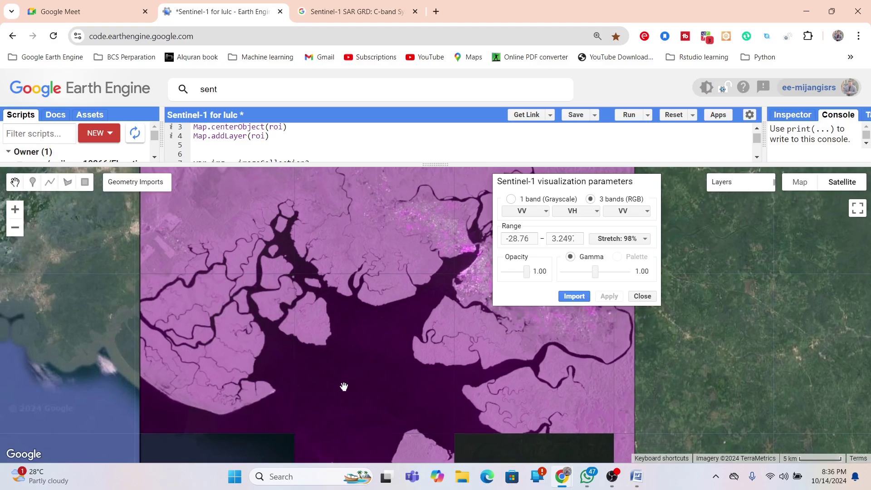
left_click_drag(424, 286, 299, 318)
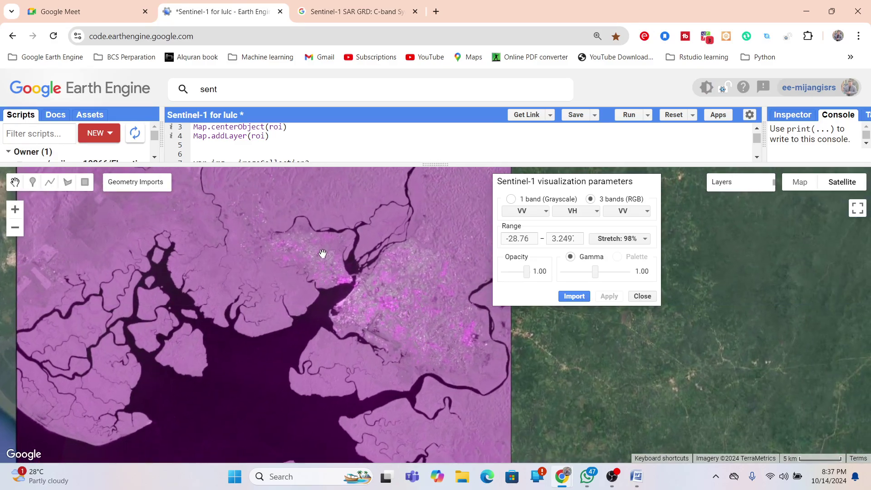
scroll(322, 253, "up", 1)
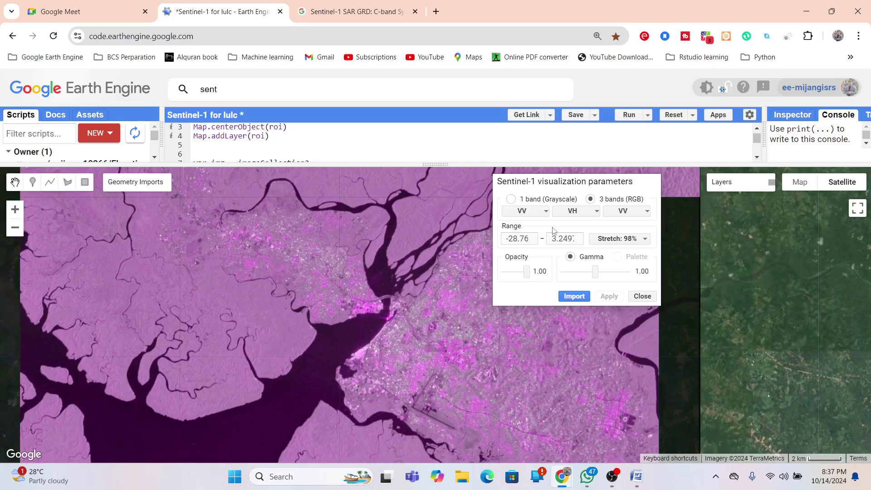
Step: Switch the bands to VH, VV, VH, recompute the 98% stretch (-27.40 to 7.270) and apply
left_click(544, 213)
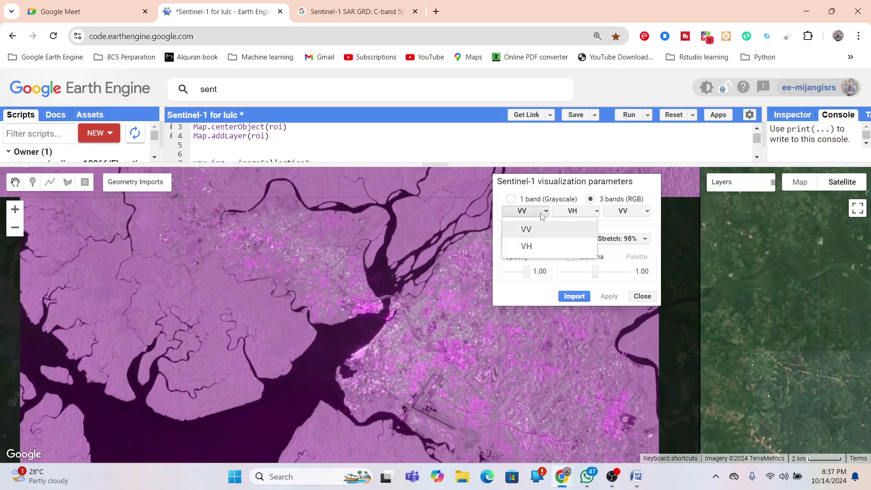
left_click(537, 246)
left_click(581, 214)
left_click(582, 231)
left_click(631, 211)
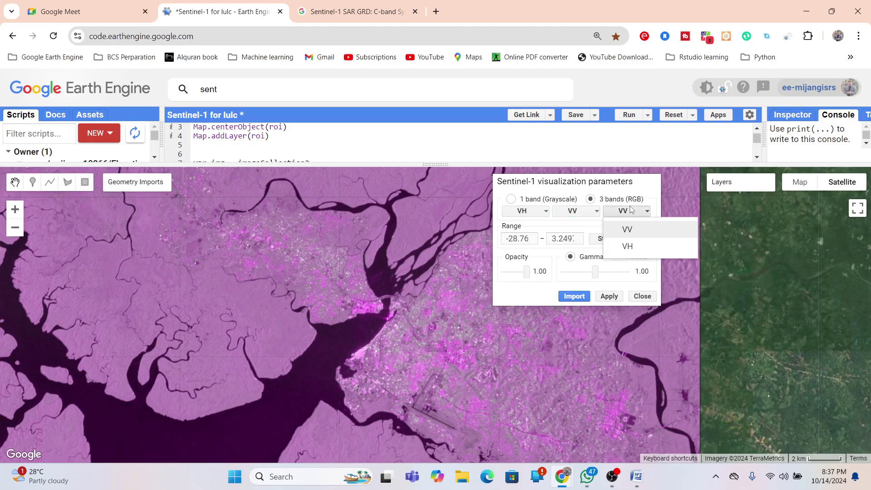
left_click(635, 245)
left_click(634, 243)
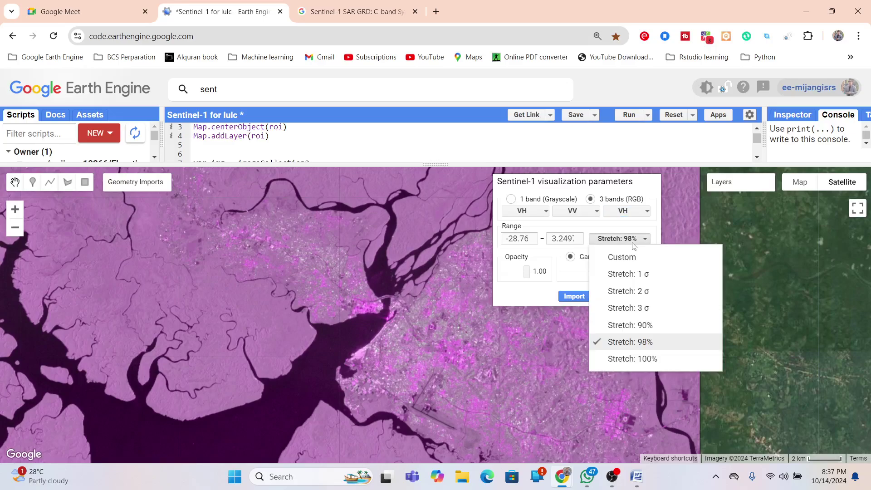
left_click(627, 340)
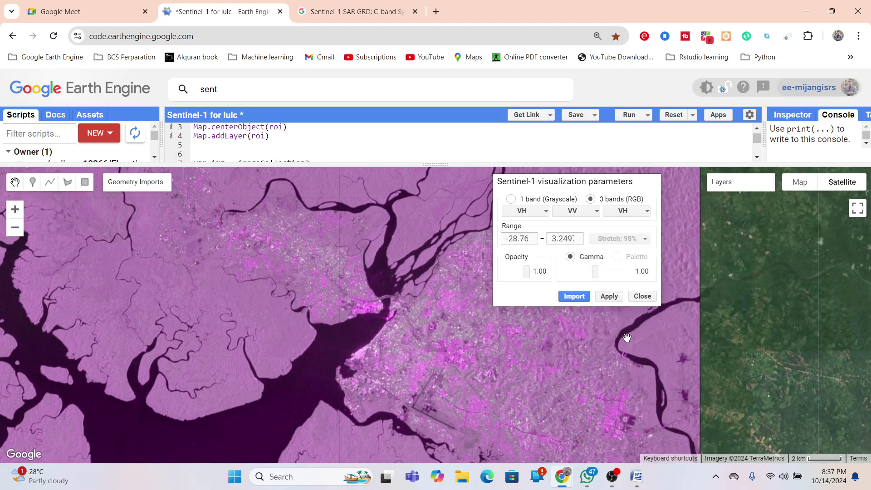
left_click(609, 297)
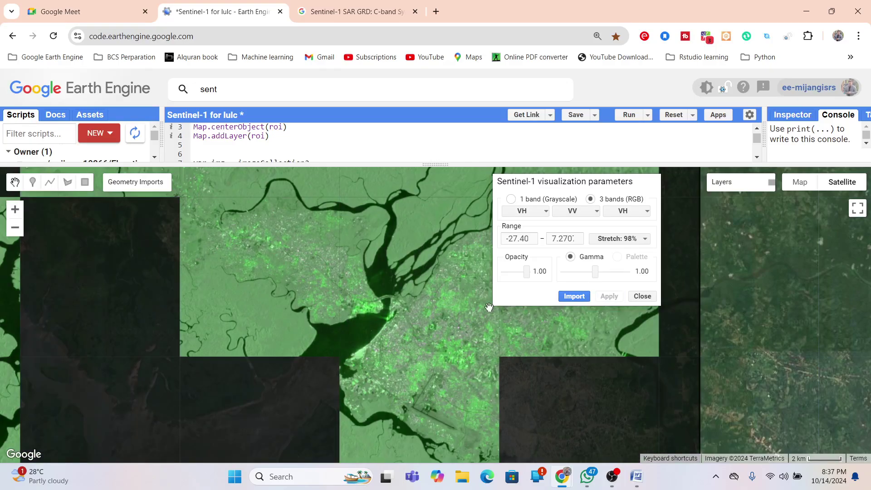
Step: Pan and zoom across the green composite to centre the estuary's river bend and channels
left_click_drag(310, 370, 380, 257)
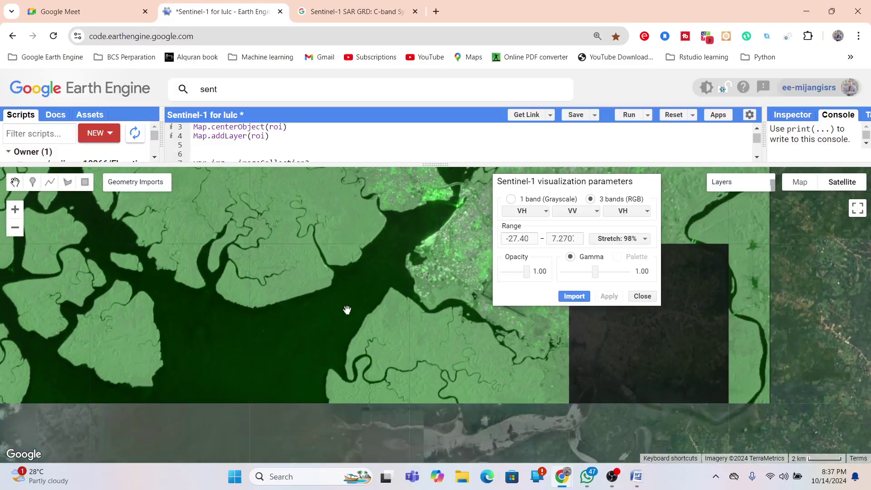
left_click_drag(371, 303, 308, 434)
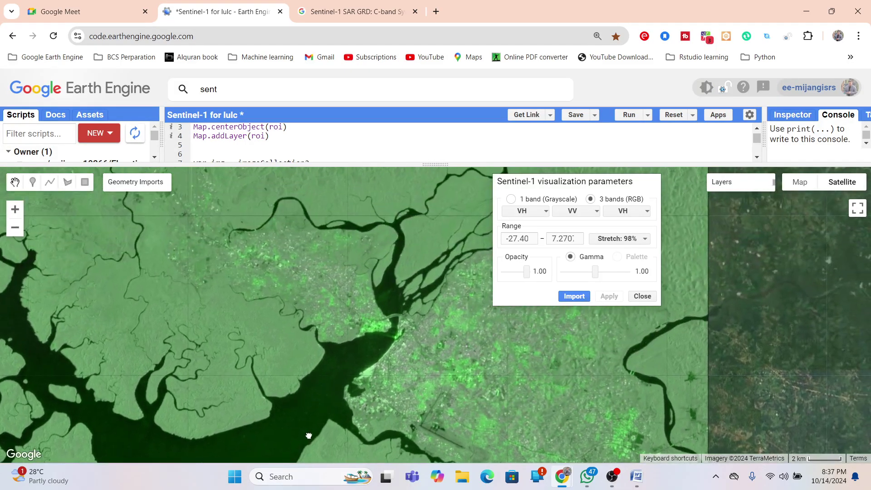
left_click_drag(384, 336, 371, 348)
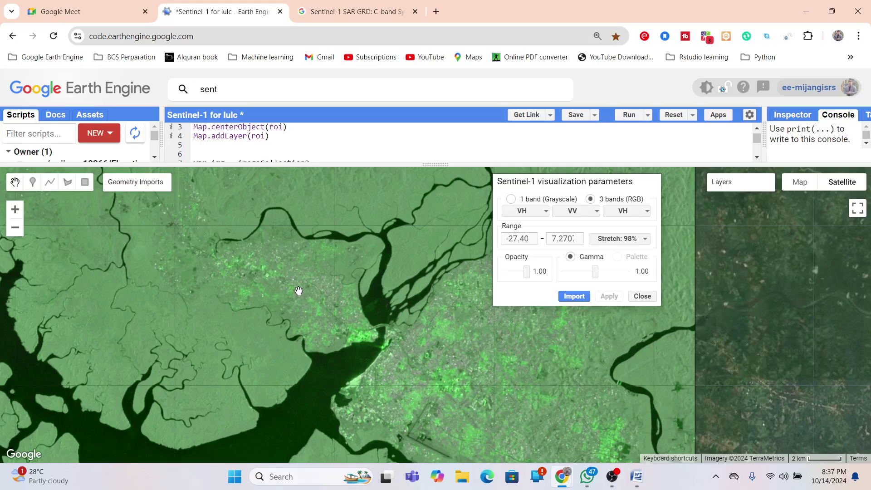
left_click_drag(428, 354, 370, 273)
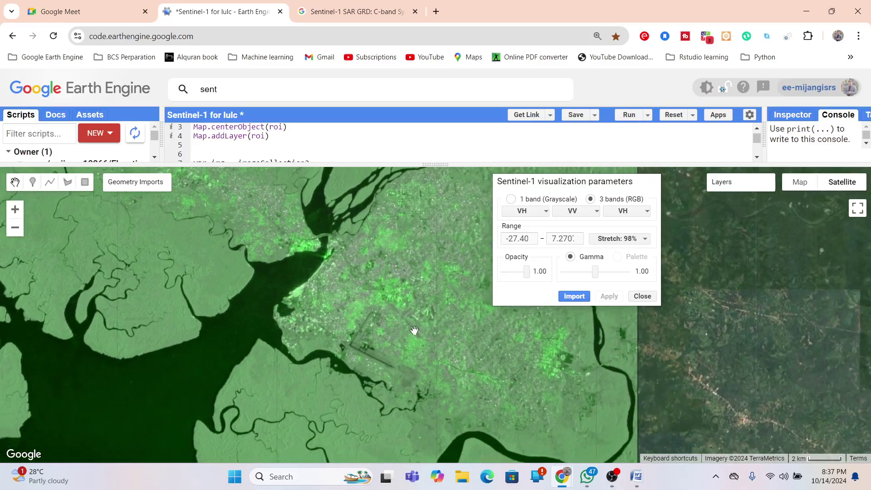
left_click_drag(343, 322, 344, 195)
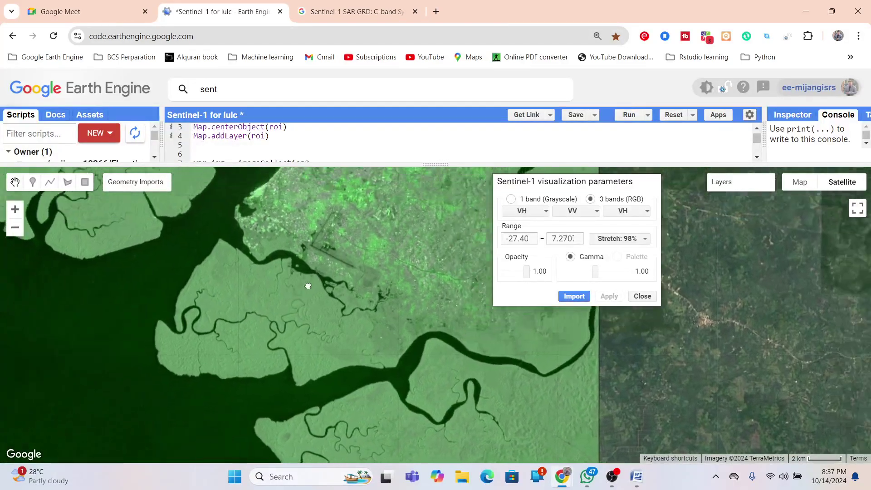
left_click_drag(327, 324, 224, 297)
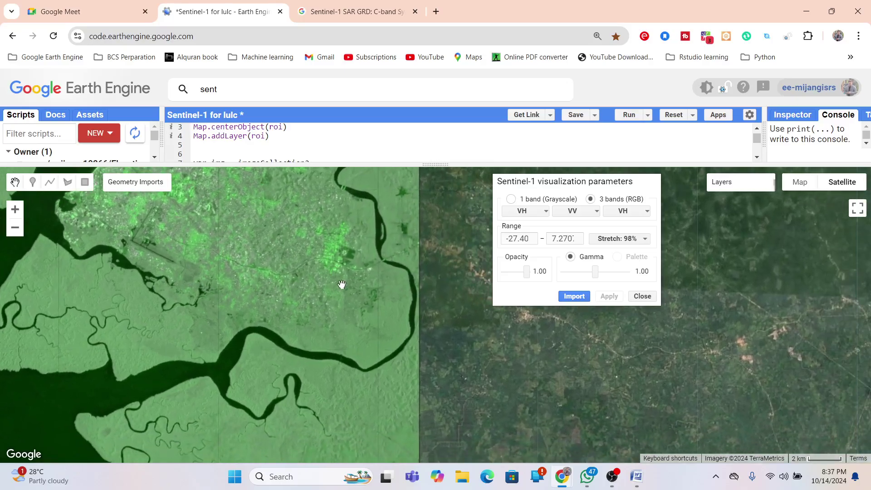
left_click_drag(341, 285, 335, 321)
scroll(319, 296, "up", 2)
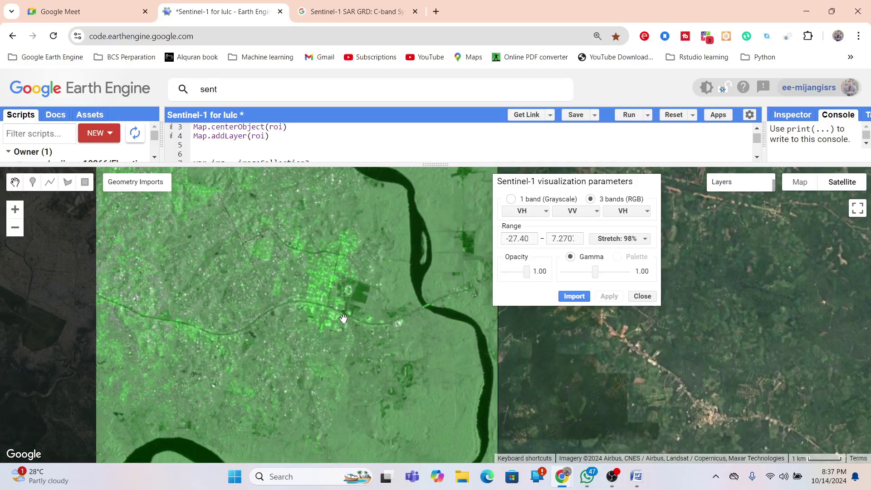
left_click_drag(374, 318, 379, 189)
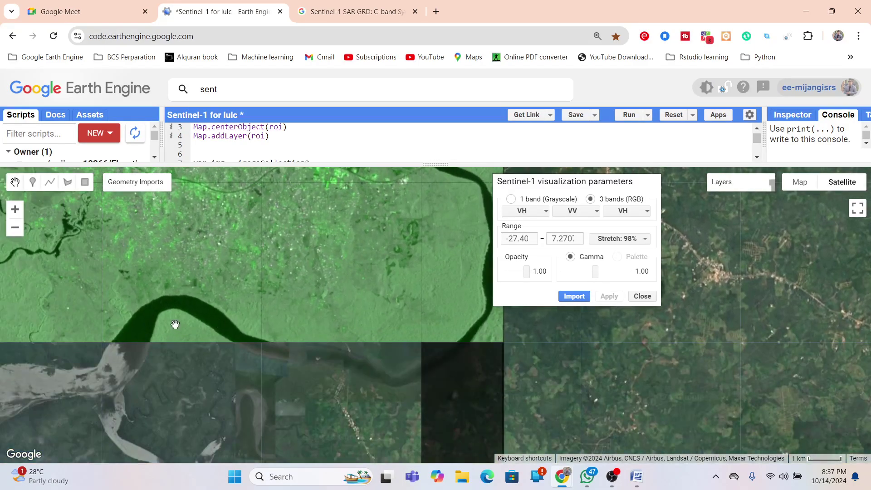
scroll(153, 319, "down", 1)
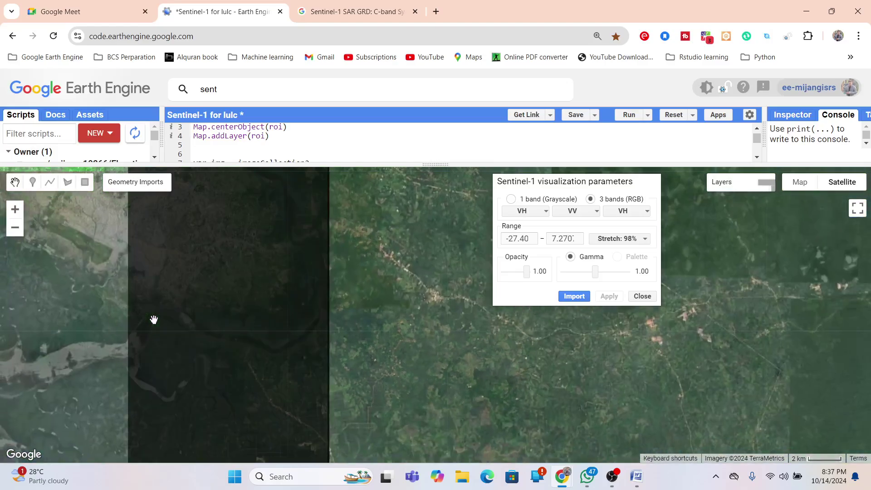
scroll(253, 315, "up", 2)
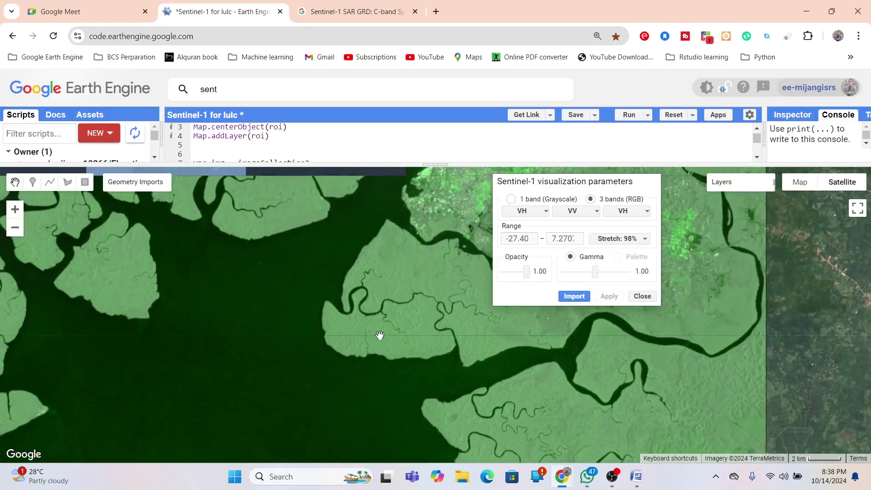
scroll(380, 335, "down", 3)
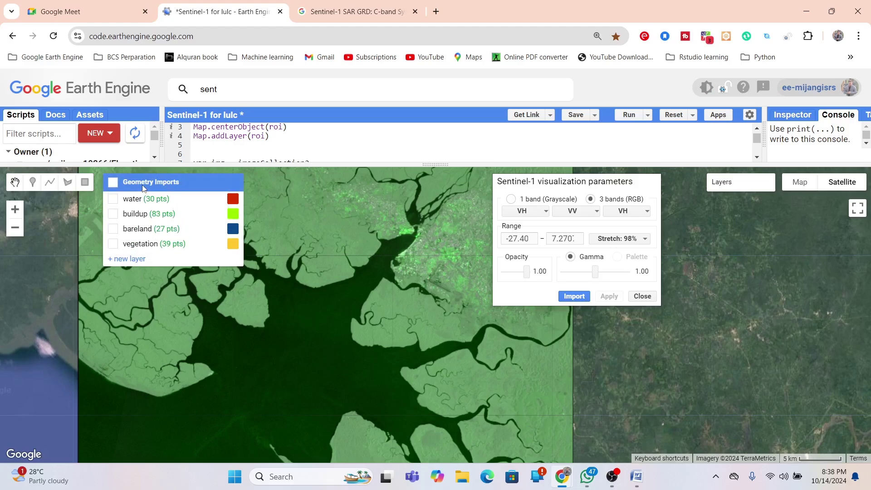
Step: Turn on the water, buildup, bareland and vegetation training points
left_click(130, 200)
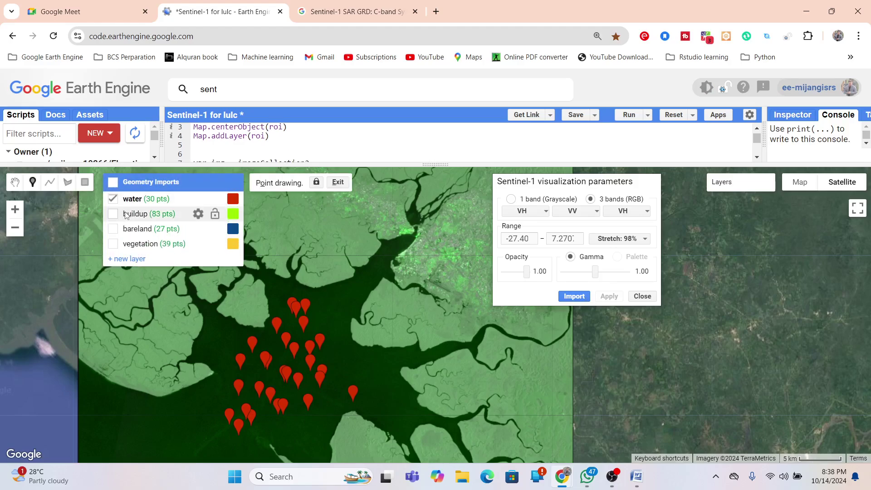
left_click(126, 216)
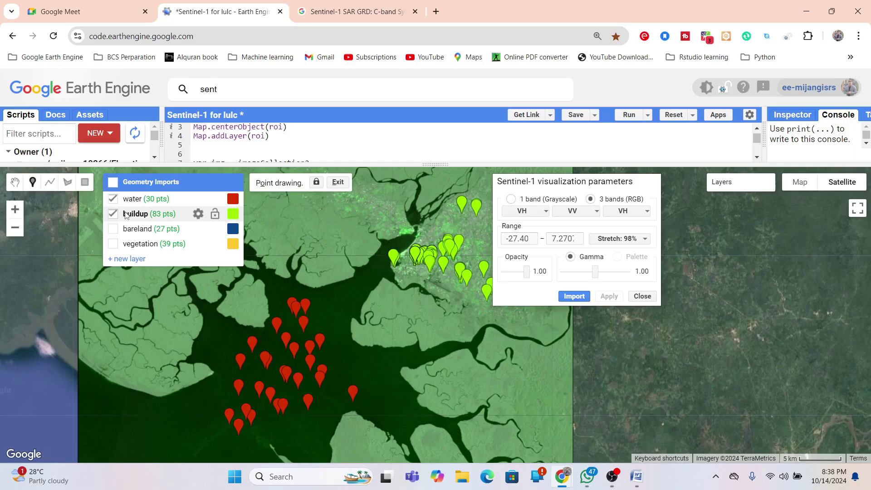
left_click(135, 231)
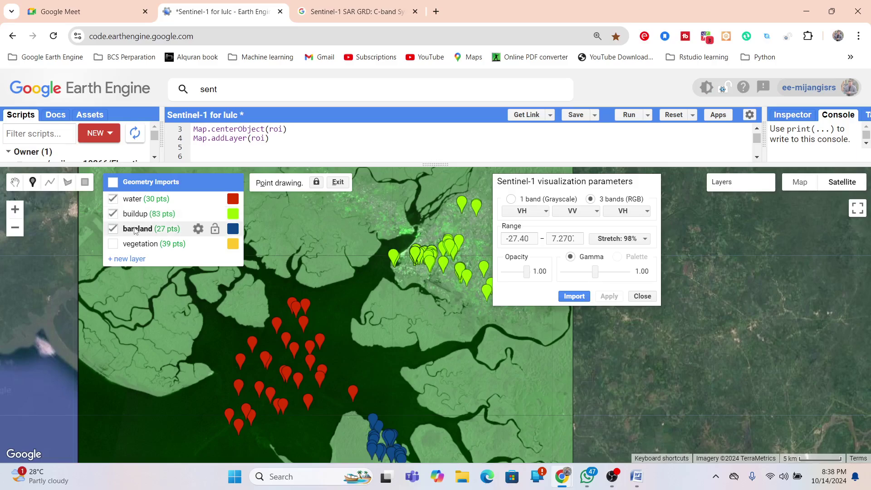
left_click(149, 246)
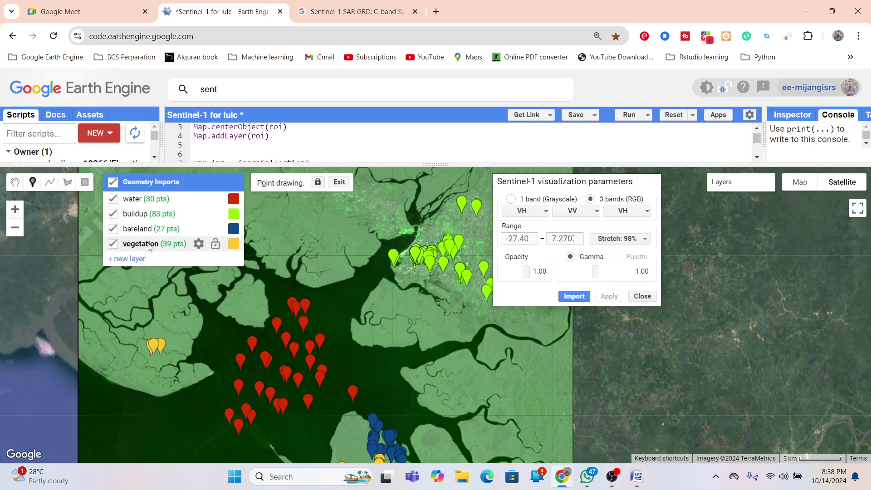
Step: Frame the point clusters on the map and enlarge the code area to show lines 7–13
scroll(300, 333, "down", 2)
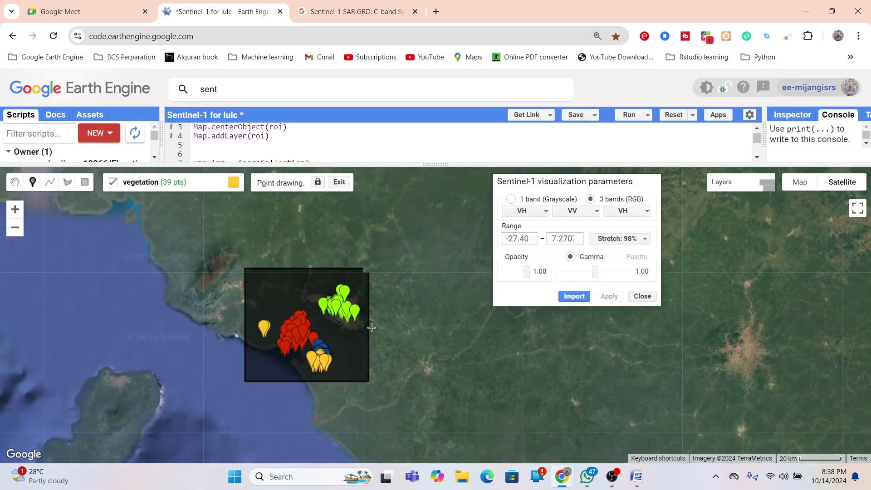
left_click_drag(428, 321, 505, 322)
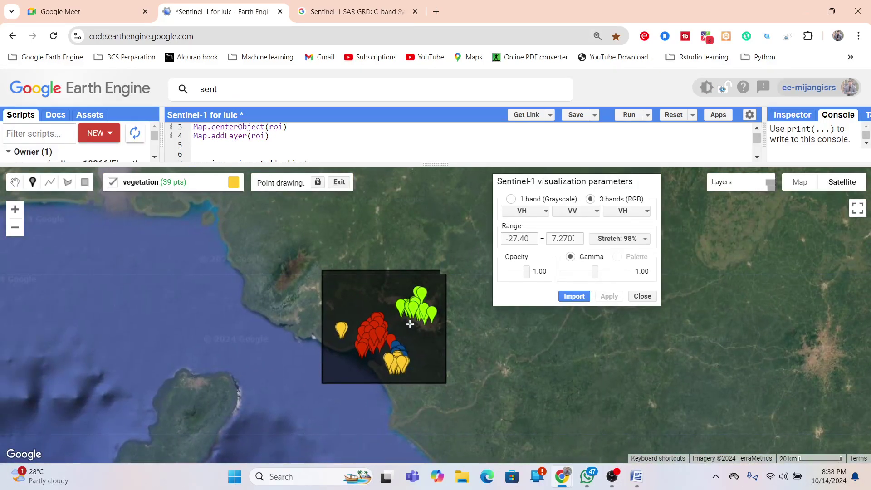
scroll(402, 281, "up", 1)
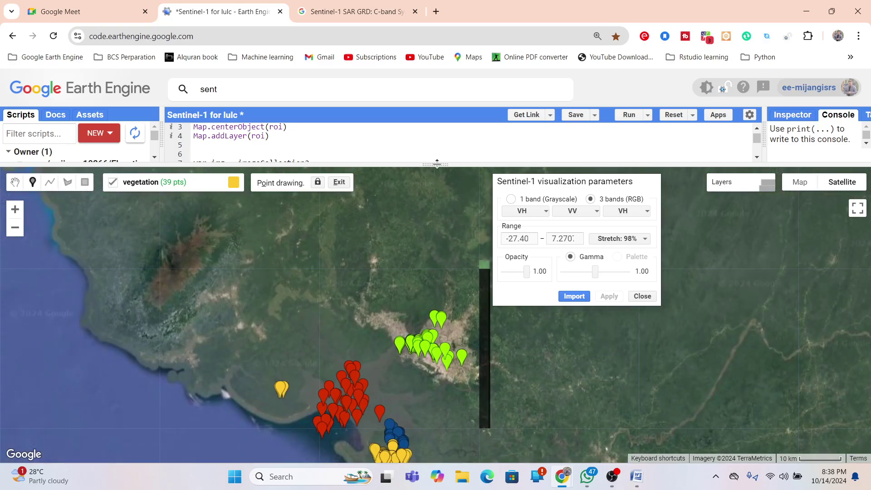
left_click_drag(437, 164, 431, 236)
left_click(370, 202)
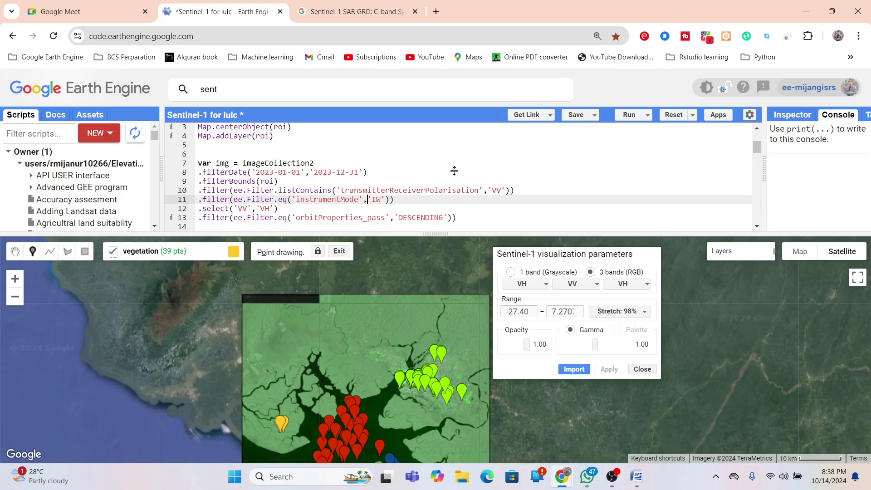
Step: Enlarge the map, turn on the 'map' layer and close the visualization settings
left_click_drag(445, 234, 436, 134)
mouse_move(739, 151)
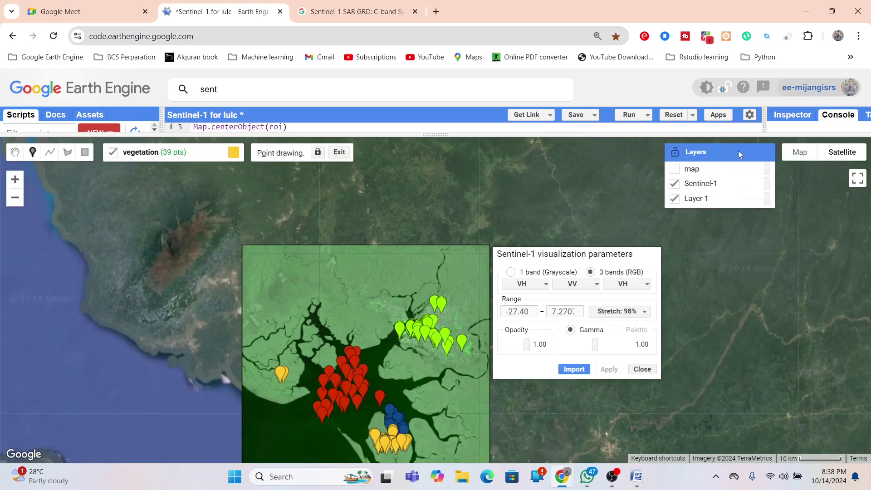
left_click(699, 171)
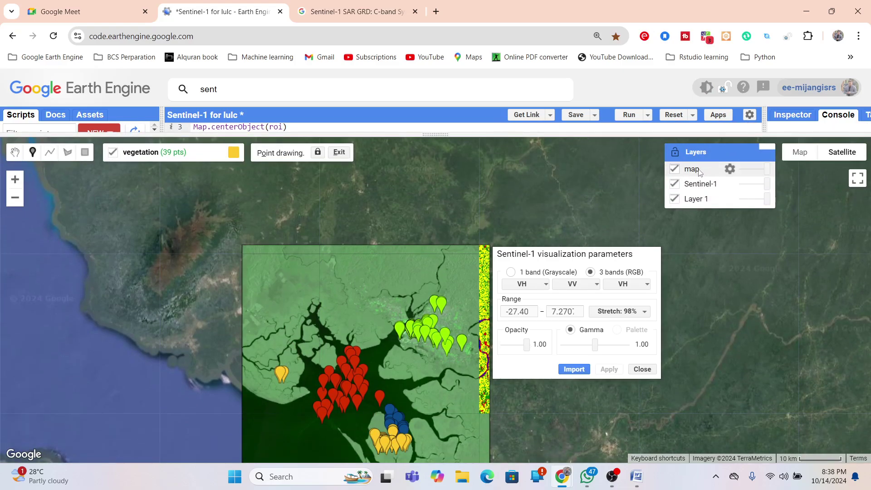
left_click(641, 374)
left_click_drag(406, 386, 483, 278)
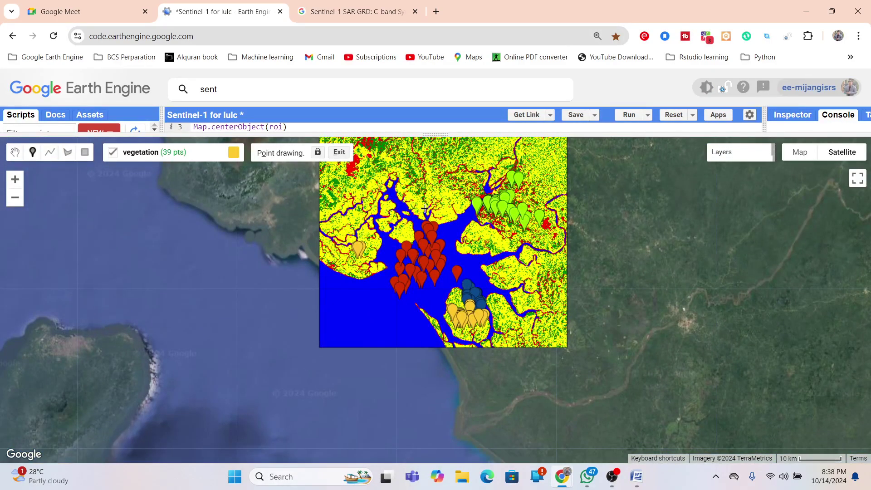
scroll(424, 208, "up", 1)
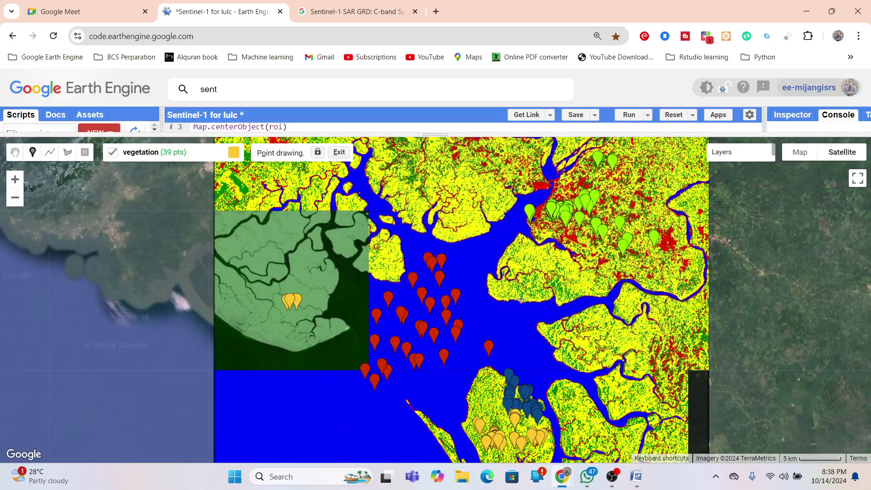
left_click_drag(566, 270, 492, 325)
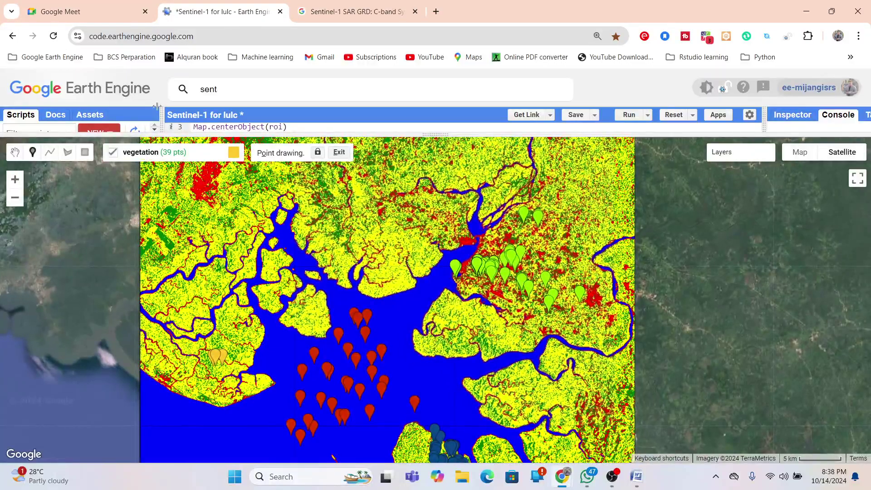
Step: Hide the Geometry Imports training points and centre the blue estuary in view
mouse_move(116, 156)
left_click(114, 154)
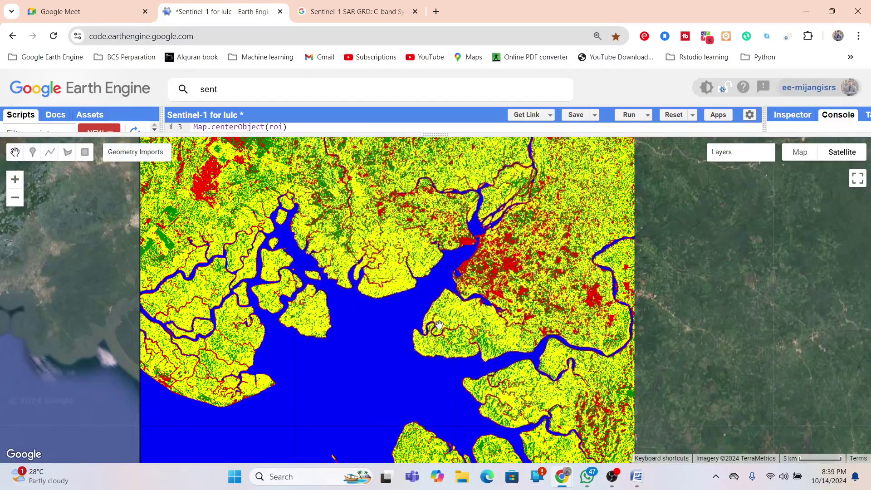
left_click_drag(518, 267, 502, 430)
left_click_drag(399, 439, 504, 398)
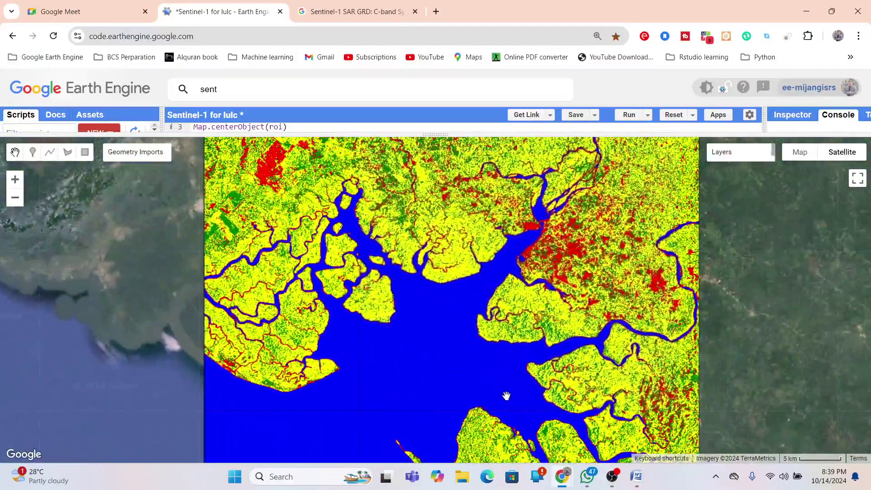
left_click_drag(544, 237, 528, 295)
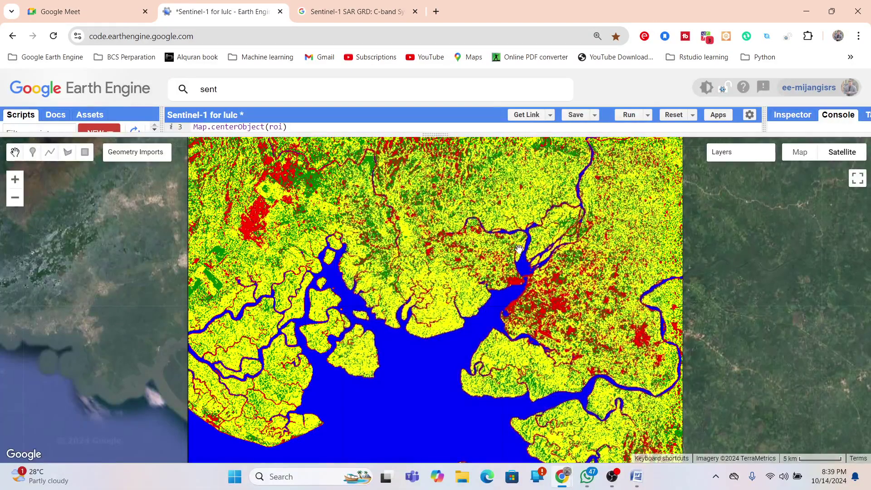
Step: Enlarge the code editor pane above the map and place the caret near line 28
left_click(431, 131)
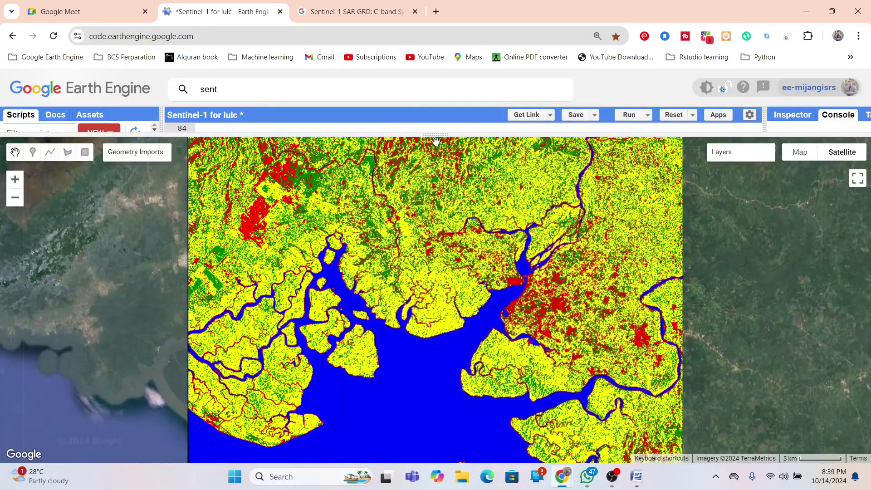
left_click_drag(436, 135, 443, 316)
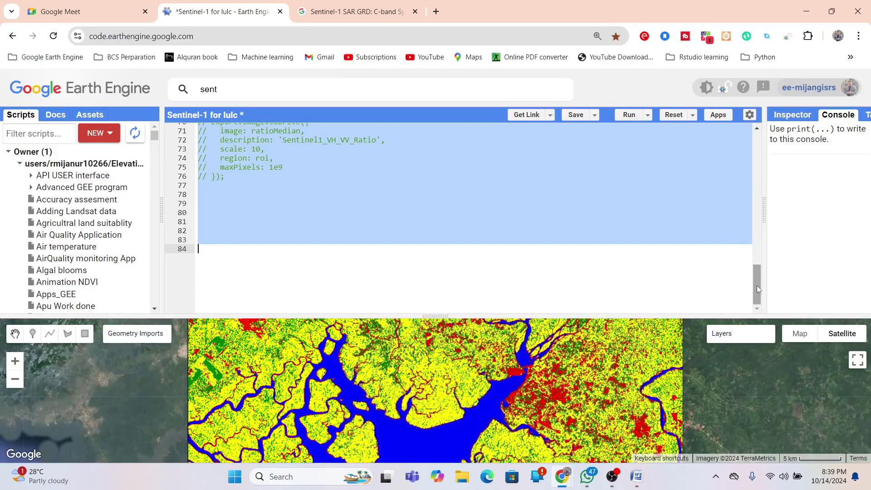
left_click_drag(756, 282, 761, 206)
left_click(455, 240)
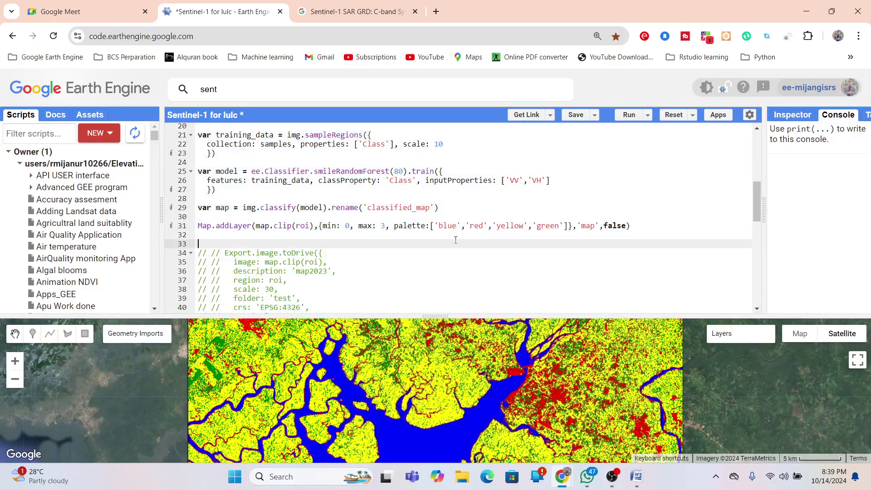
left_click(329, 200)
Step: Add blank lines below line 24 and start typing 'var dataset =' on line 26
key("Up")
key("Up")
key("Up")
key("Up")
key("Up")
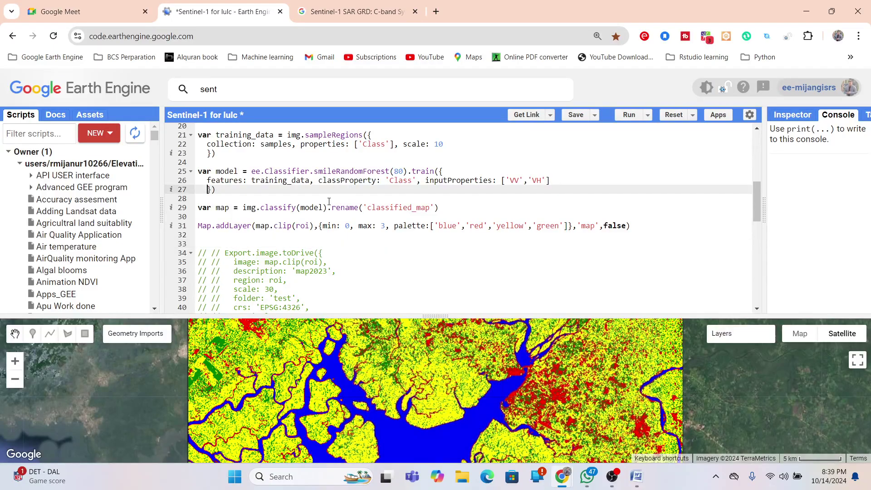
key("Down")
key("Down")
key("Down")
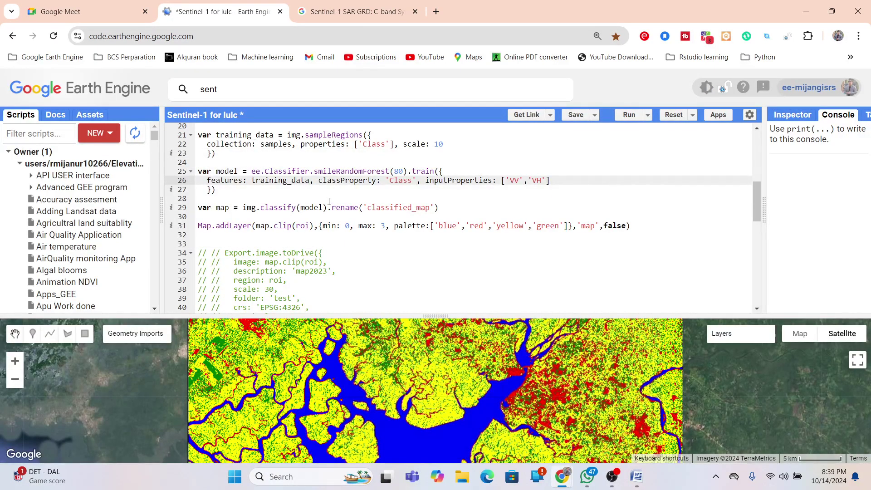
key("Up")
key("Up")
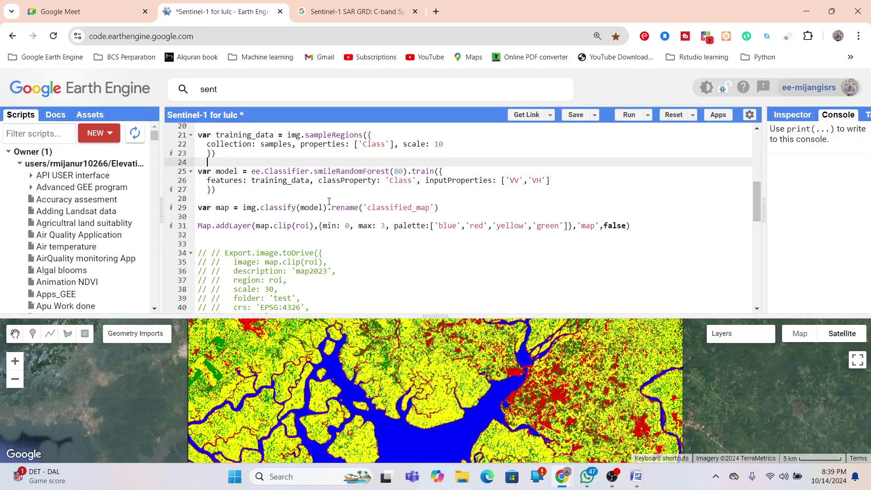
key("Return")
key("Return")
key("Return")
key("Return")
key("Up")
key("Up")
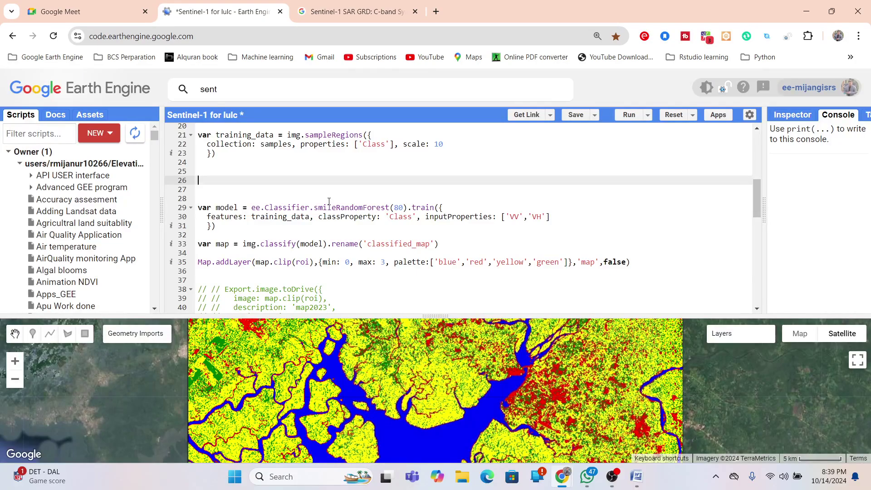
type("var dataset")
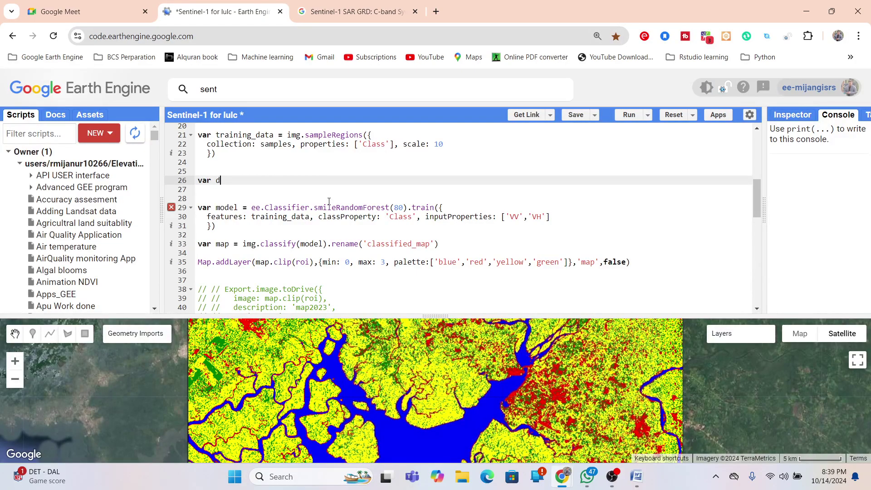